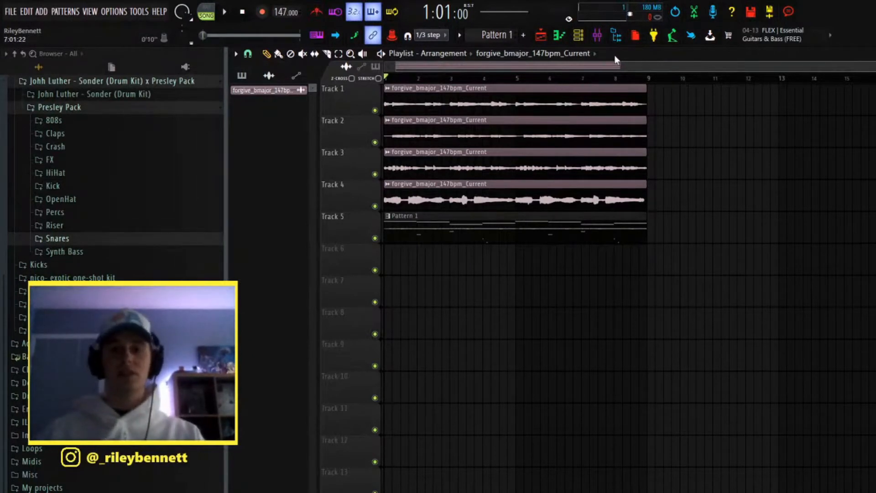
Step: Play the existing eight-bar arrangement through in the playlist to hear the melody and drums
key(space)
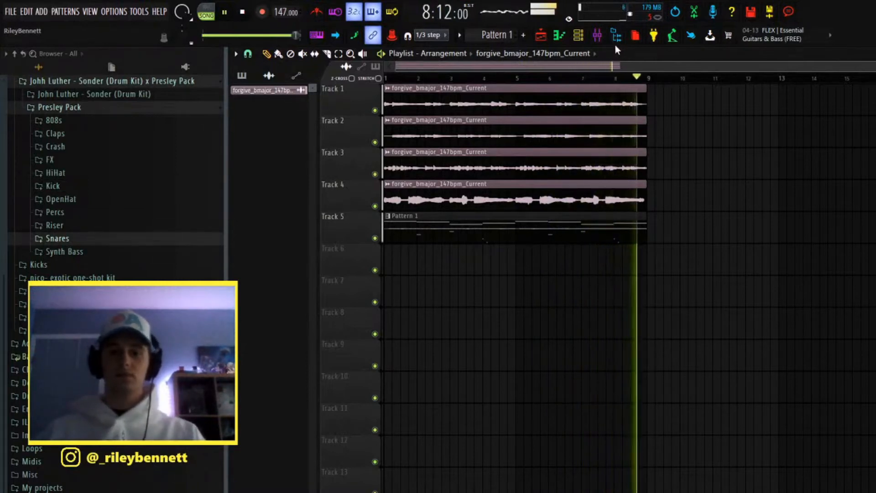
key(space)
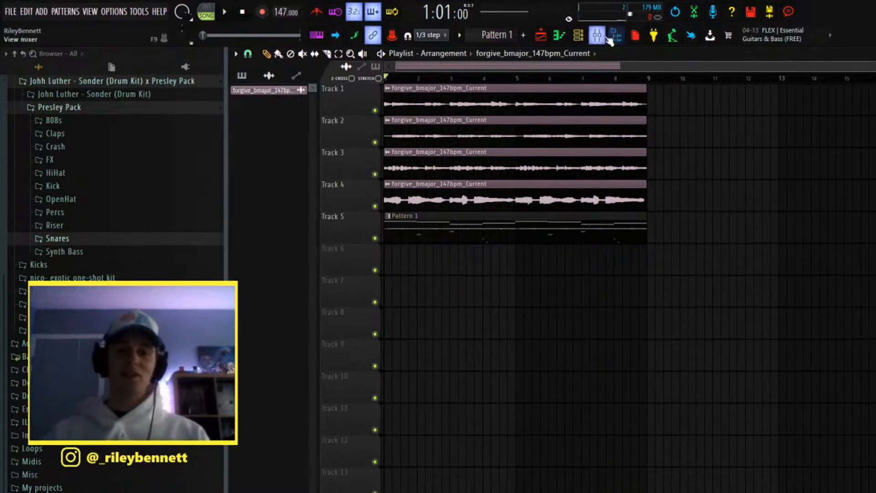
Step: Load Fruity Parametric EQ in the master track's first effect slot and set its band 7 level to 0.6 dB
click(597, 36)
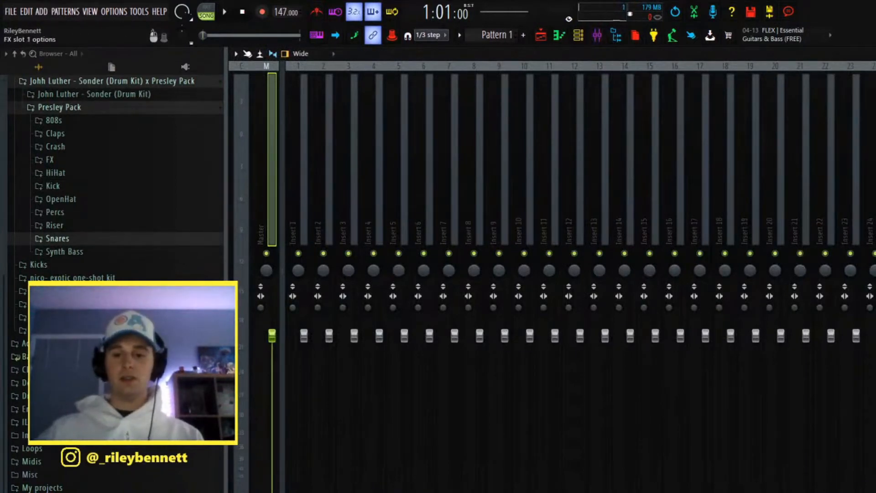
click(581, 329)
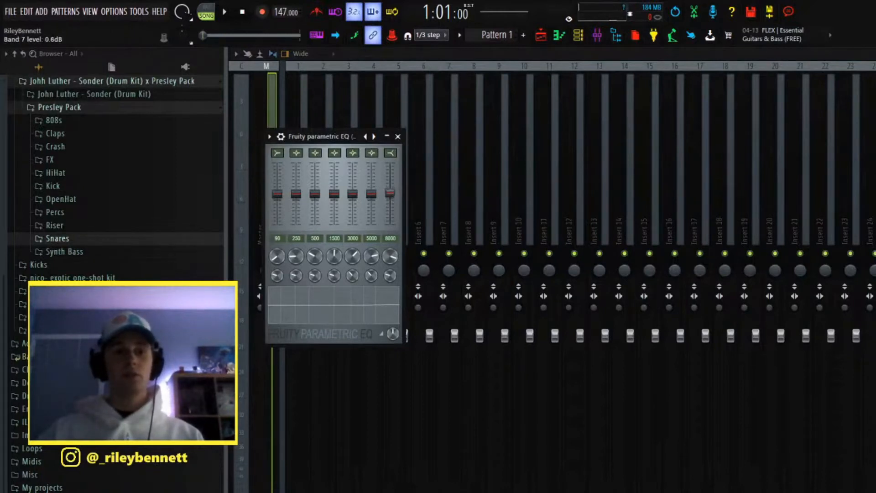
click(398, 136)
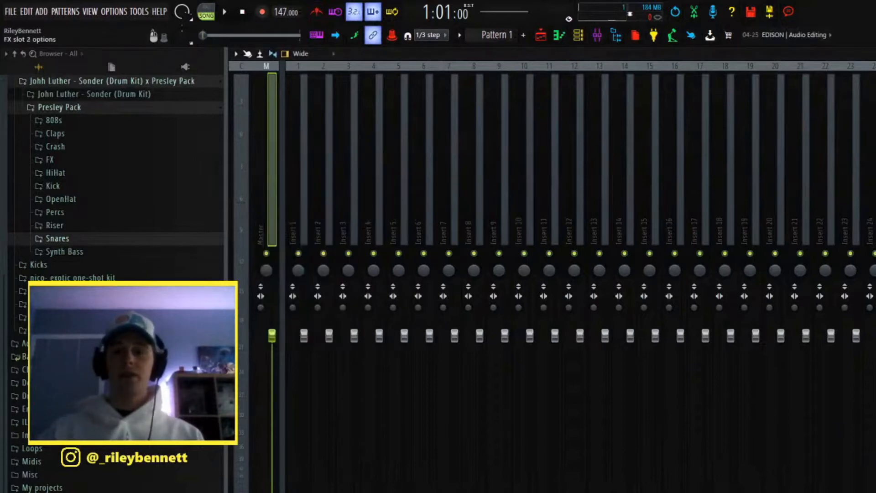
Step: Add T-RackS Classic Clipper with The Sauce preset and Fruity Soft Clipper to the master track's next two effect slots
click(872, 182)
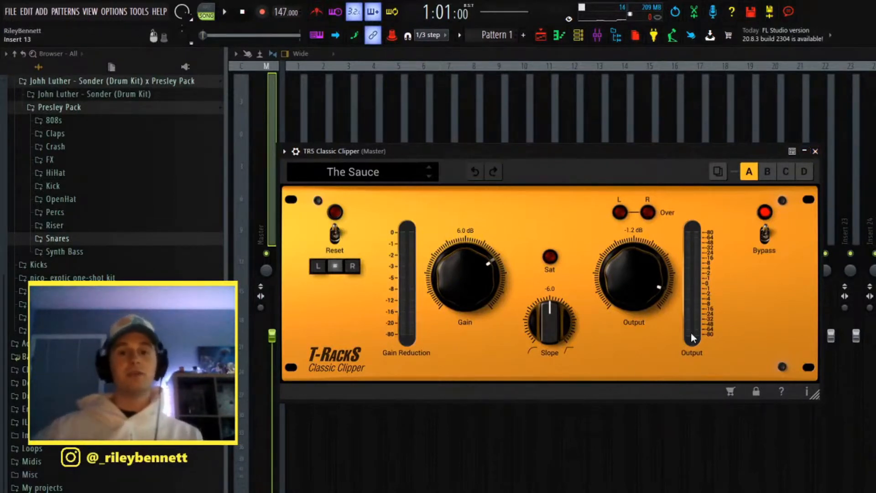
click(815, 151)
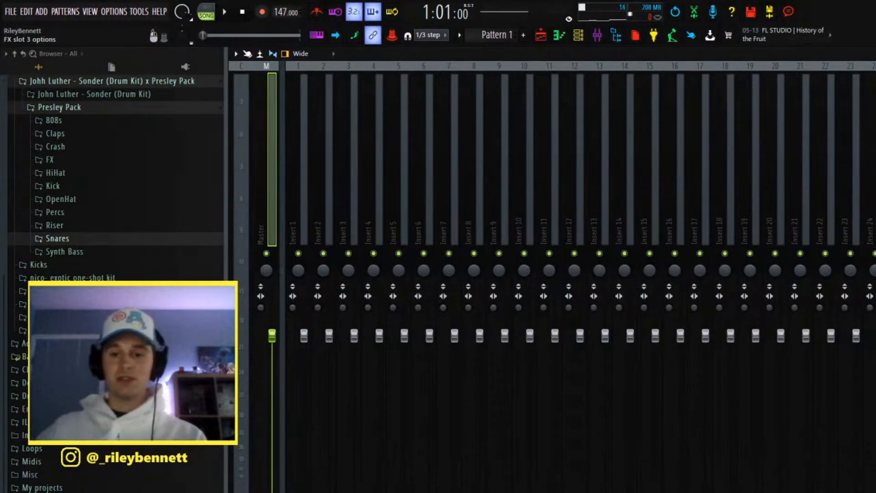
click(829, 314)
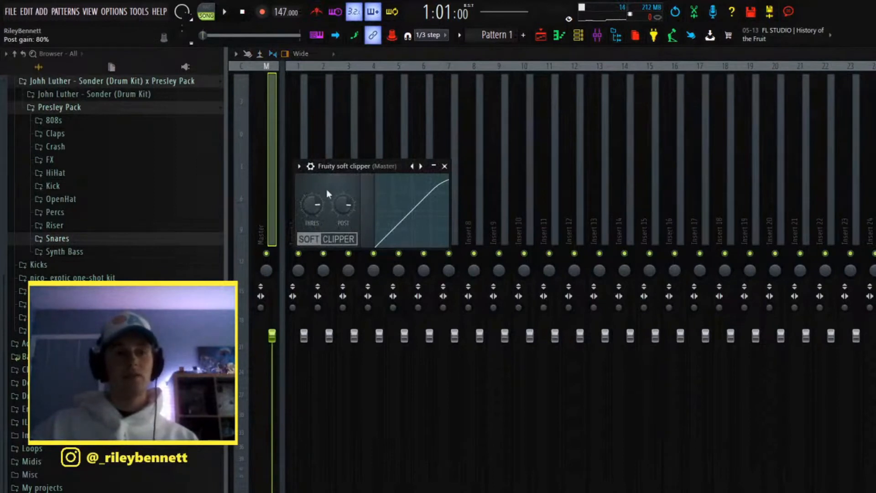
click(445, 166)
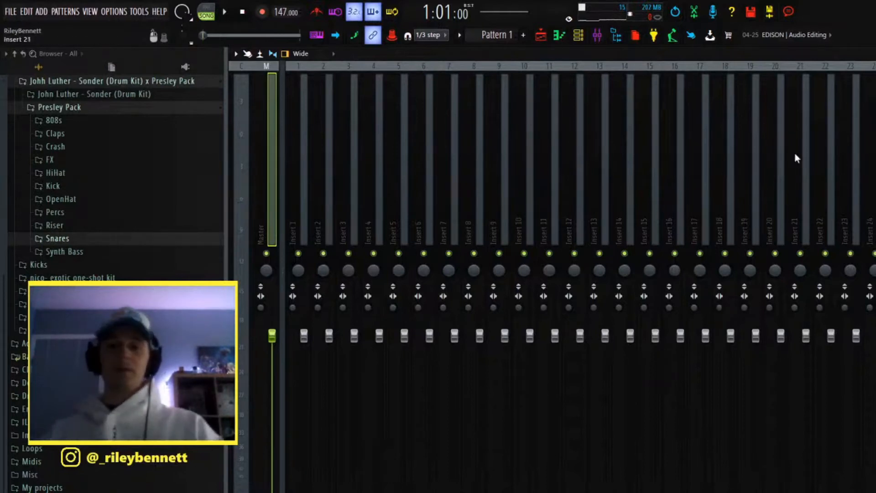
Step: Solo Insert 1, lower its volume fader well below the other tracks while listening to playback, and unsolo it
click(305, 262)
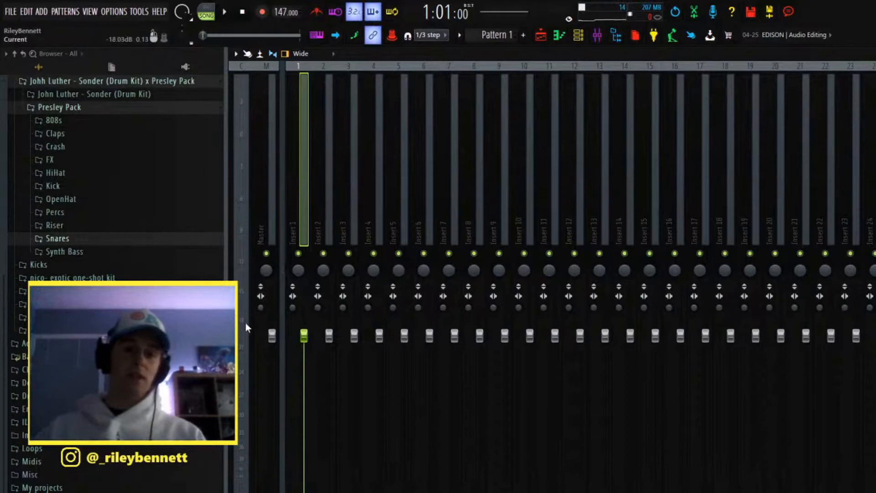
right_click(298, 254)
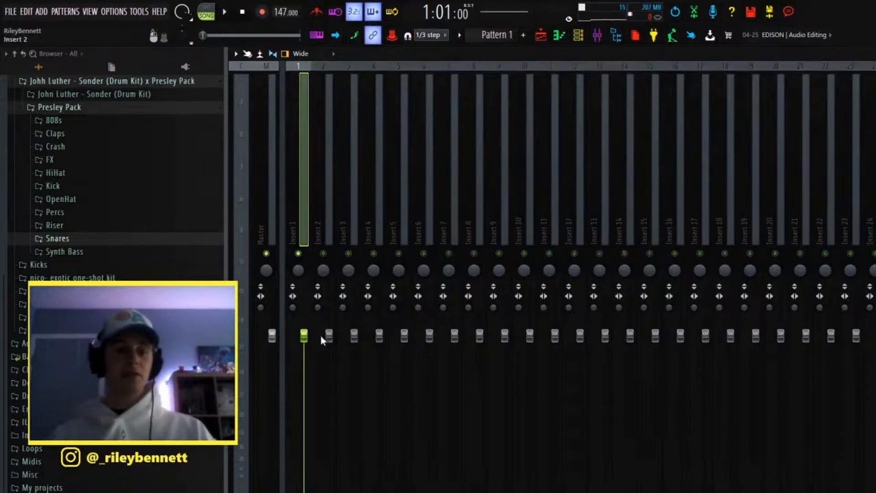
key(space)
drag(306, 345, 306, 413)
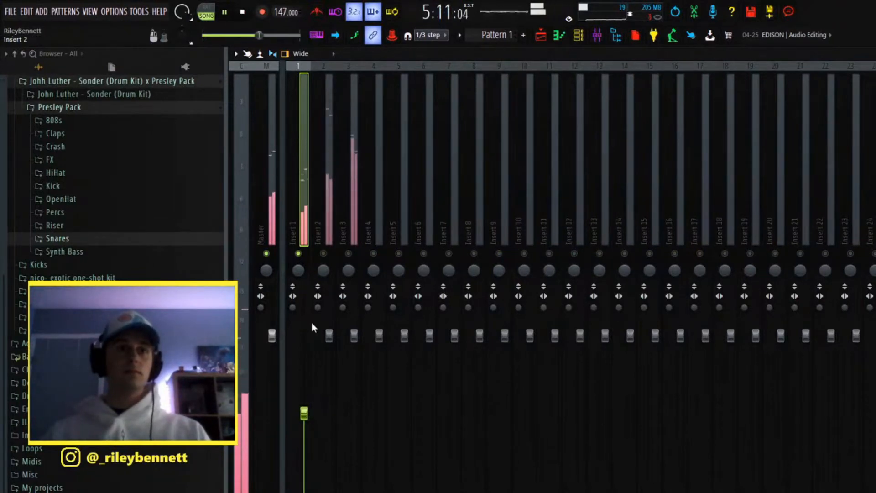
key(space)
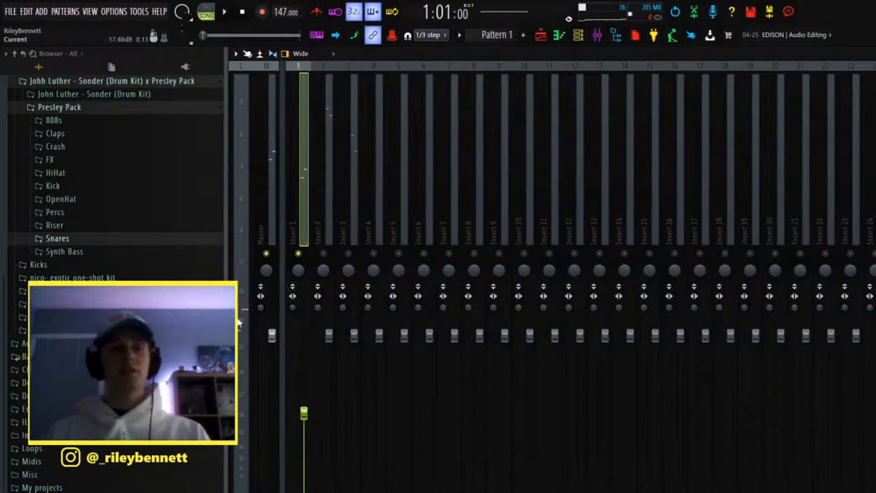
key(space)
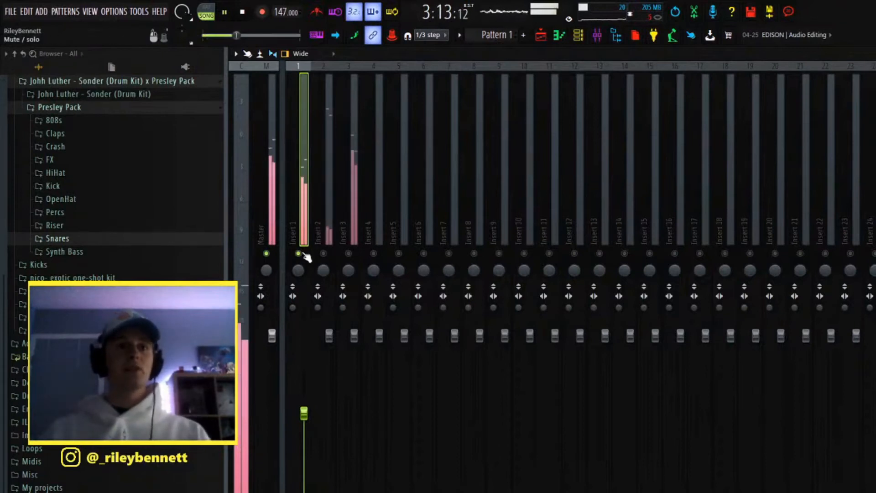
key(space)
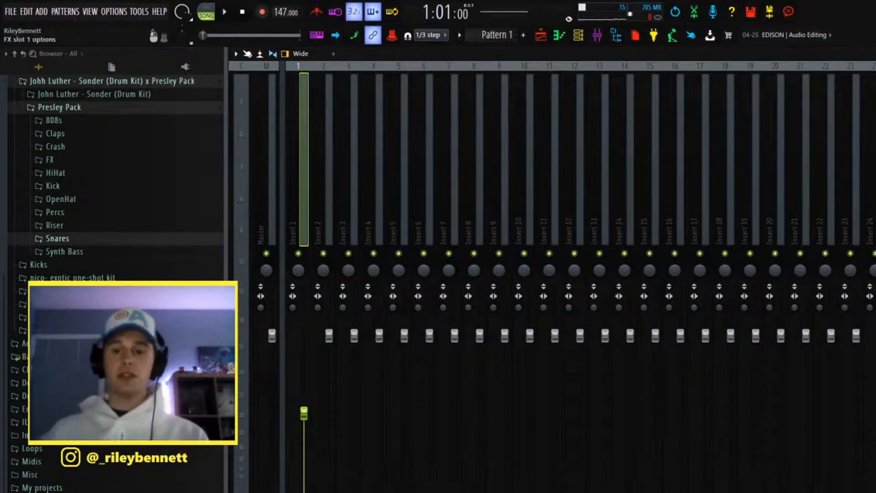
Step: Load Fruity Parametric EQ 2 on Insert 1 with the 30Hz + 18kHz cut preset and move the high-pass to 242 Hz
click(329, 314)
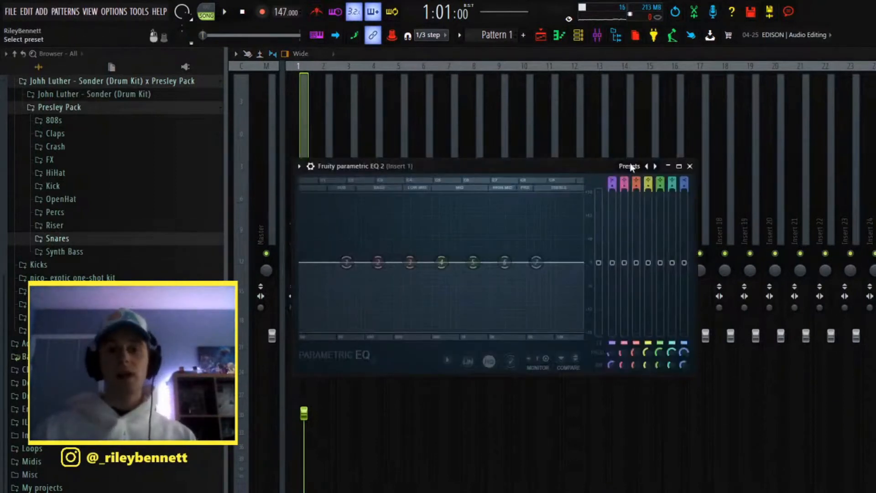
click(651, 211)
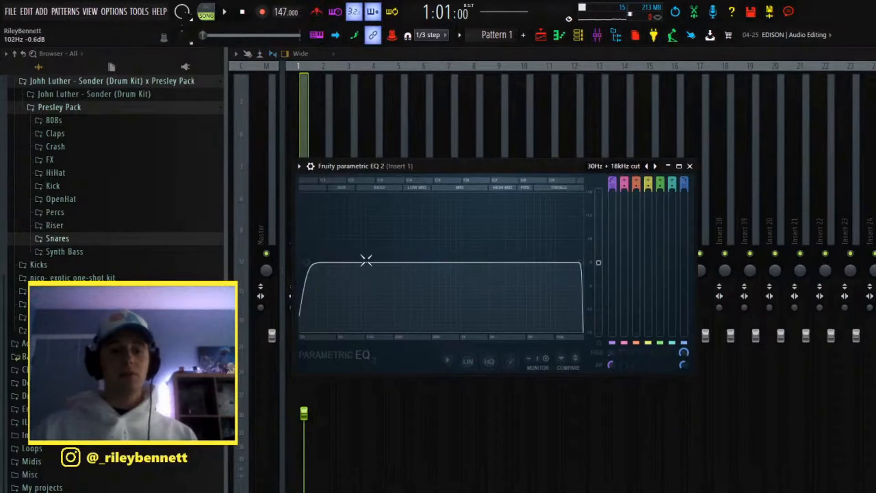
drag(307, 264, 400, 263)
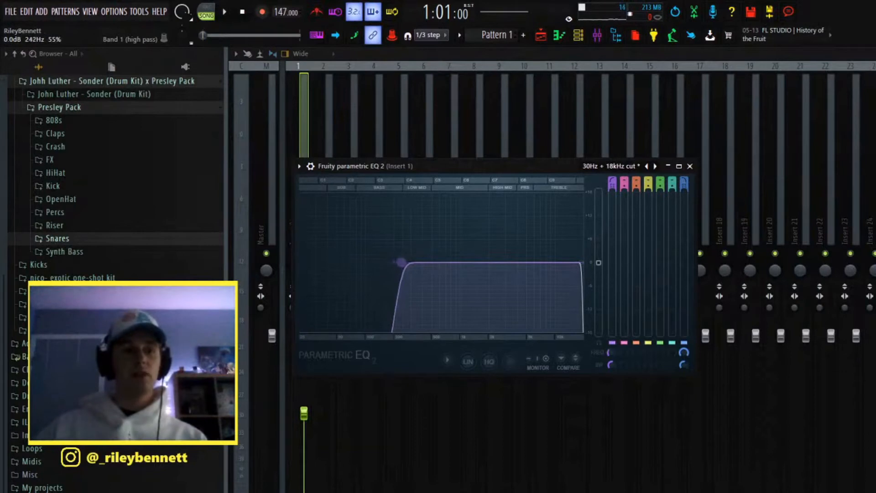
drag(401, 262, 401, 263)
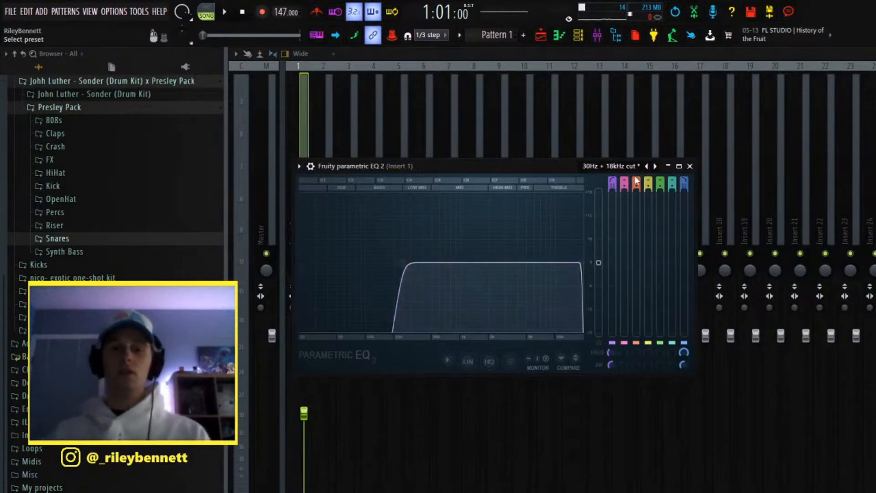
Step: Try a gentler low cut by restoring the Default EQ preset and pulling the band 1 low shelf fully down
click(647, 166)
drag(349, 264, 388, 336)
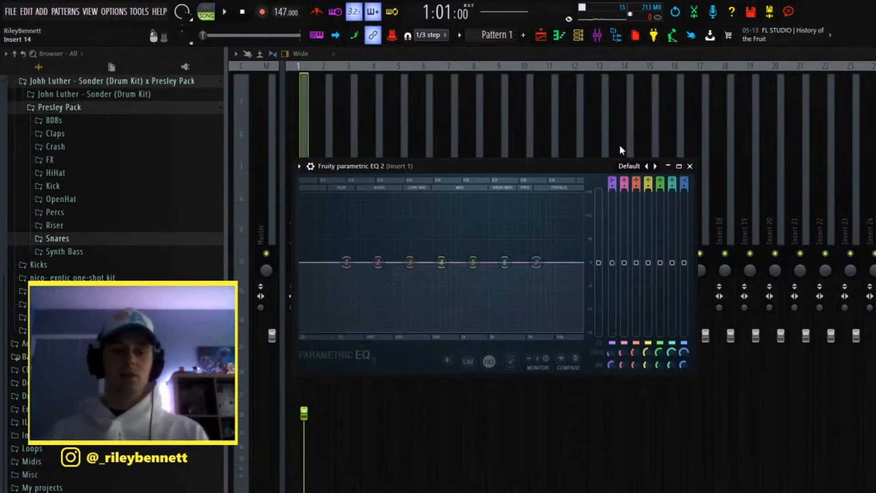
Step: Reload the 30Hz + 18kHz cut preset on Insert 1's EQ and set the band 1 high-pass to 242 Hz
click(628, 166)
click(672, 209)
drag(309, 262, 401, 262)
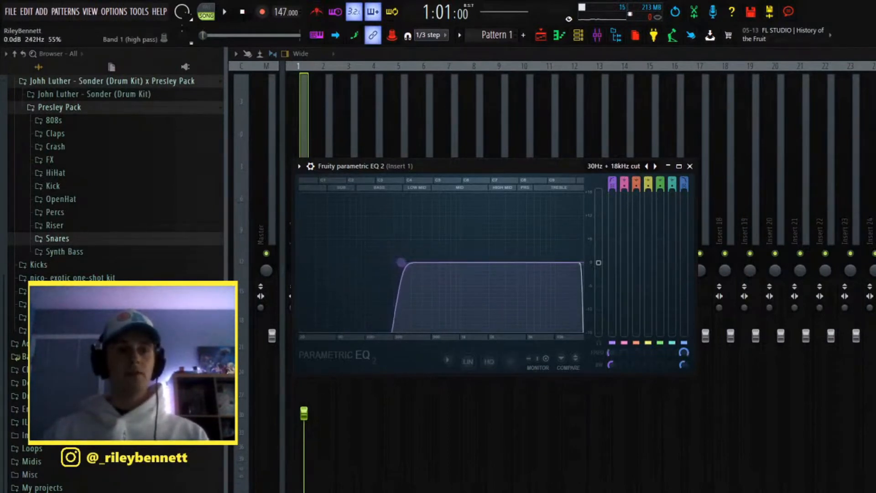
click(690, 166)
Step: Add the 808 Everyonegotthis sample from the Presley Pack 808s to the channel rack, routed to mixer Insert 4
key(space)
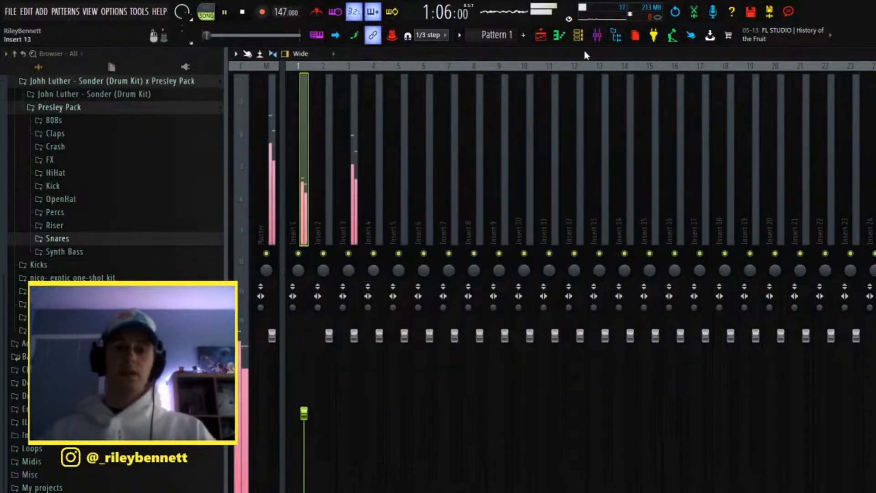
click(578, 35)
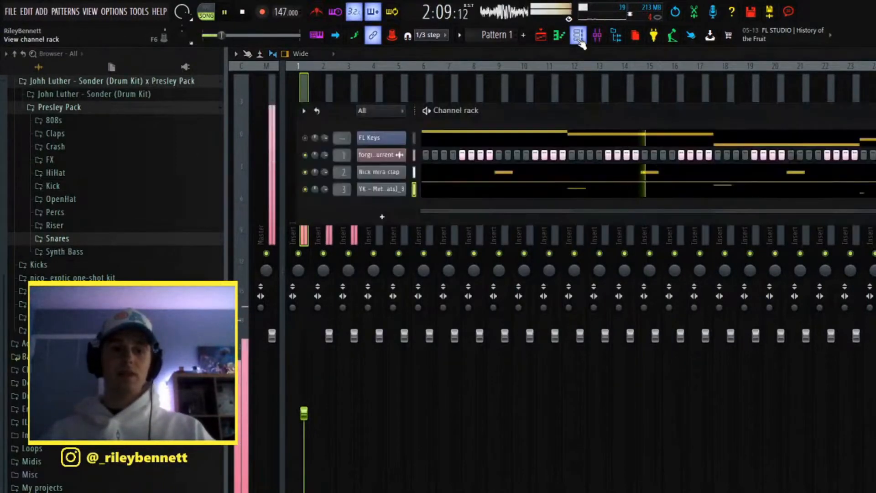
click(178, 122)
drag(146, 230, 401, 207)
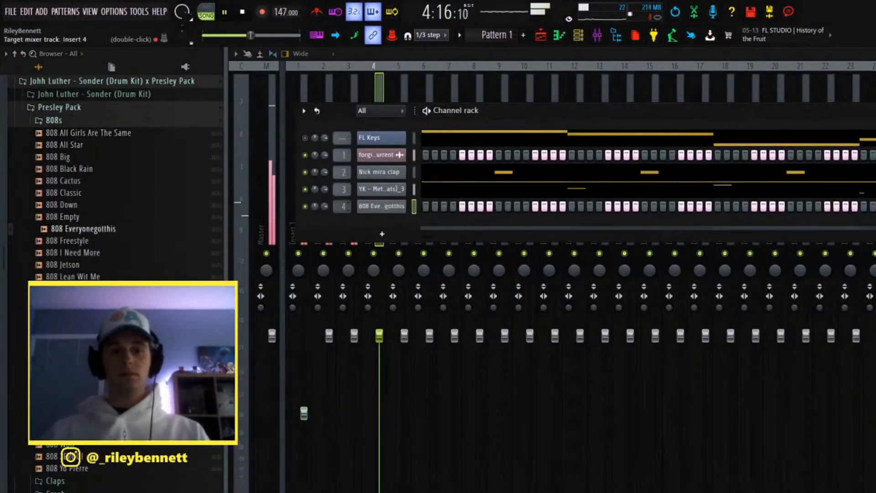
Step: Stop playback and check the 808 Everyonegotthis channel's sample, envelope and miscellaneous settings
click(382, 206)
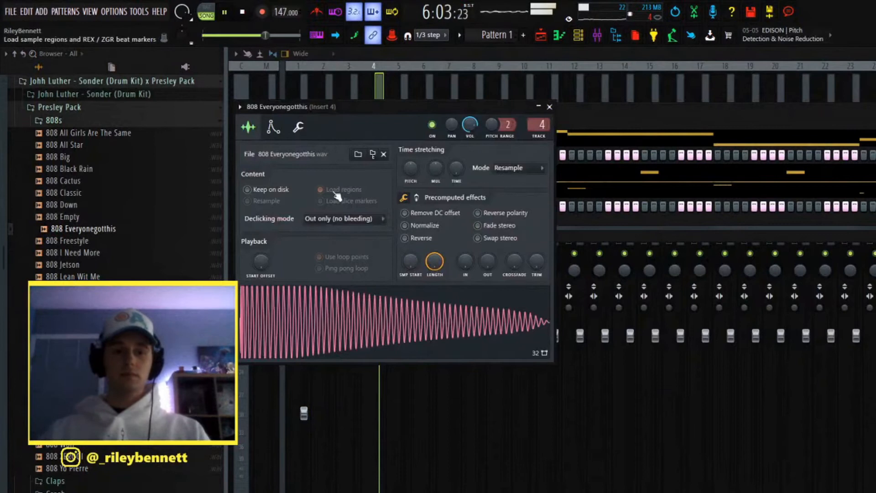
key(space)
click(274, 129)
click(299, 128)
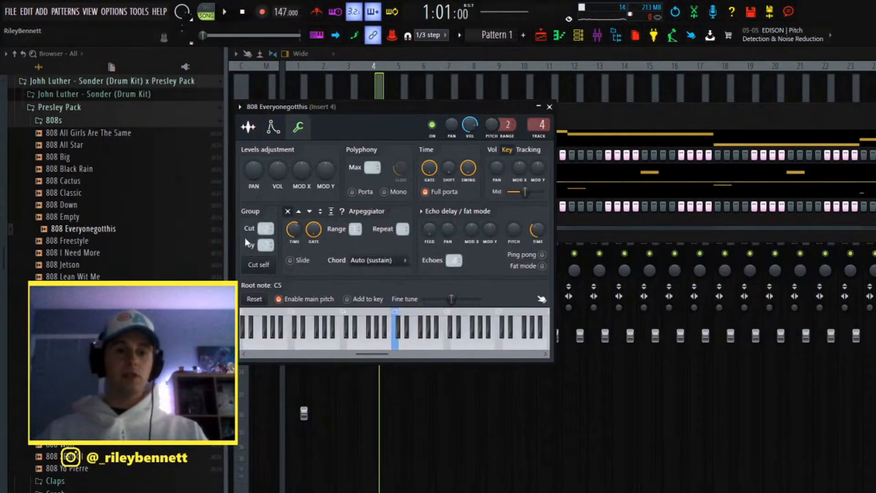
click(550, 106)
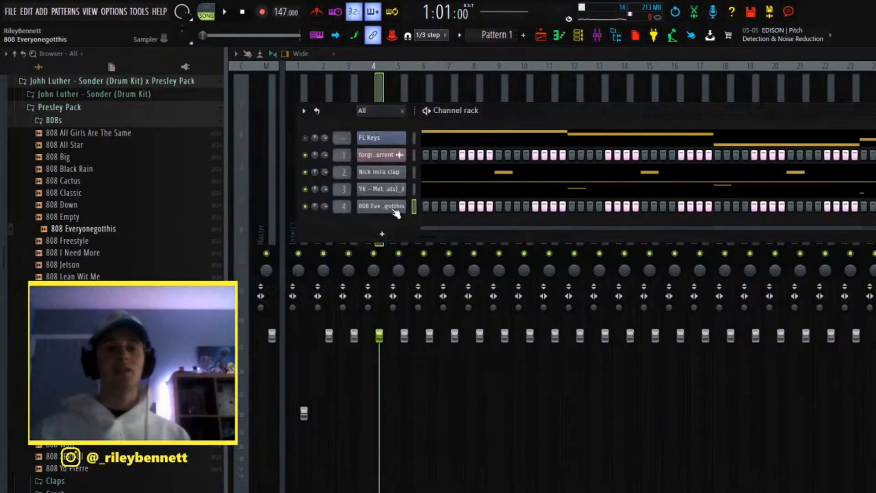
Step: Place one-beat 808 notes in the piano roll: C6 at the start of bar 1 and B5 on bar 2's second beat
key(F7)
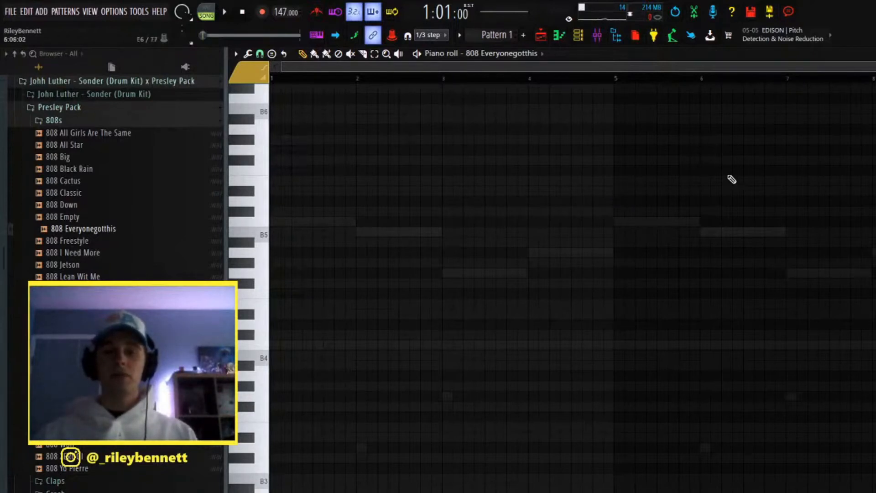
click(274, 222)
drag(280, 224, 291, 224)
click(362, 232)
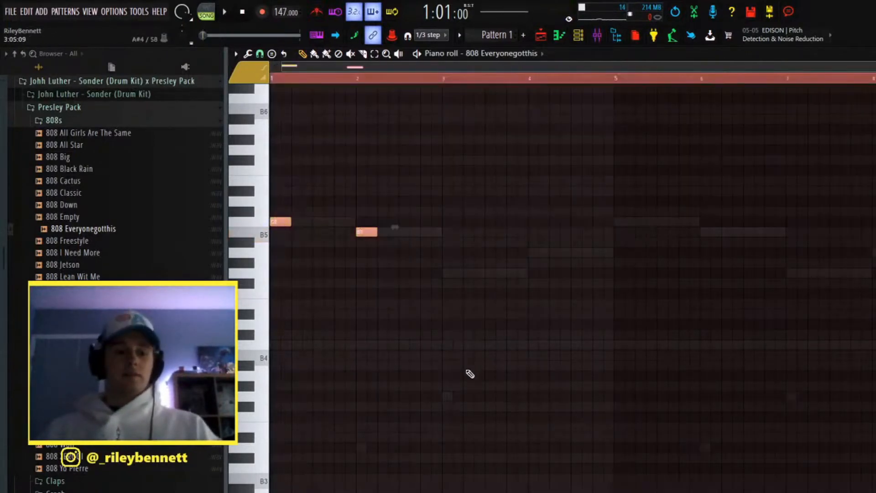
scroll(472, 381, up, 2)
scroll(436, 324, down, 2)
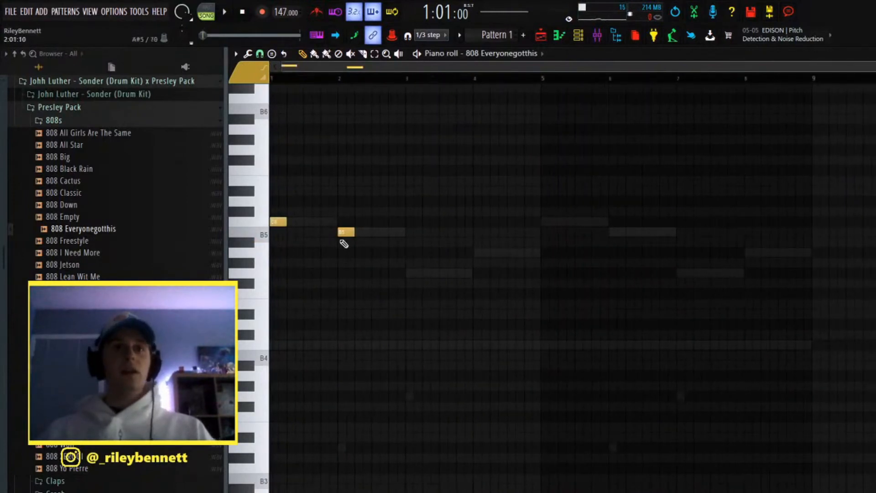
drag(345, 232, 363, 232)
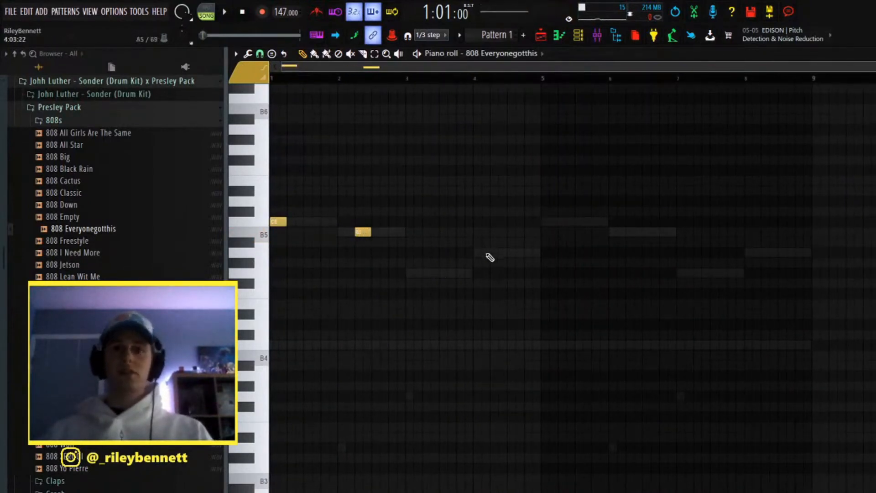
Step: Complete the 808 line with G5, A5, C6, B5, G5 and A5 notes in bars 3 to 8, and transpose all notes down one octave
click(410, 273)
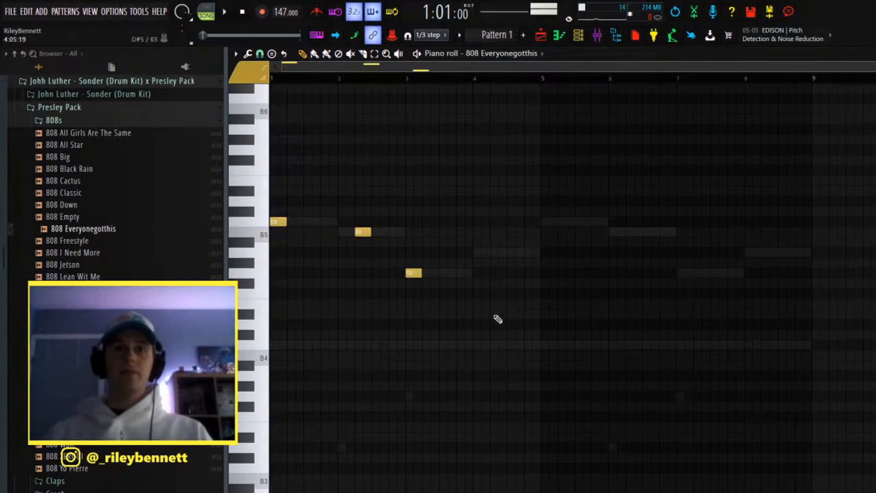
click(493, 252)
click(547, 222)
click(616, 232)
click(684, 273)
click(766, 252)
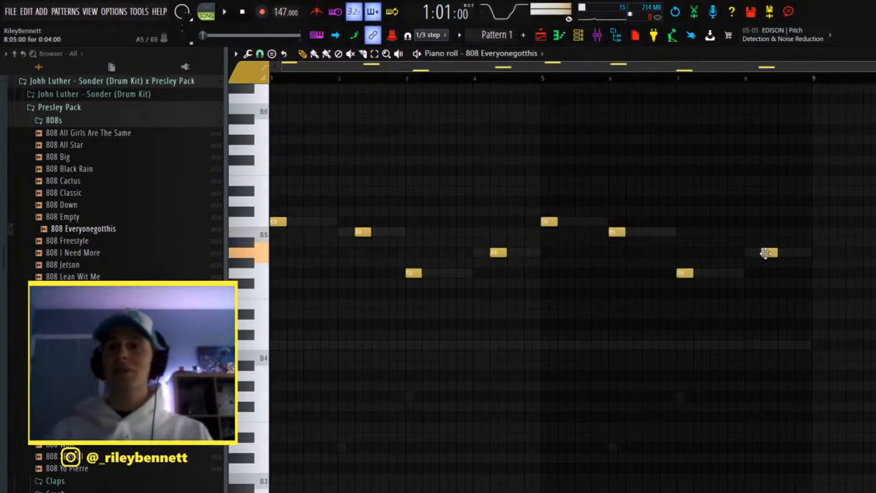
key(ctrl+a)
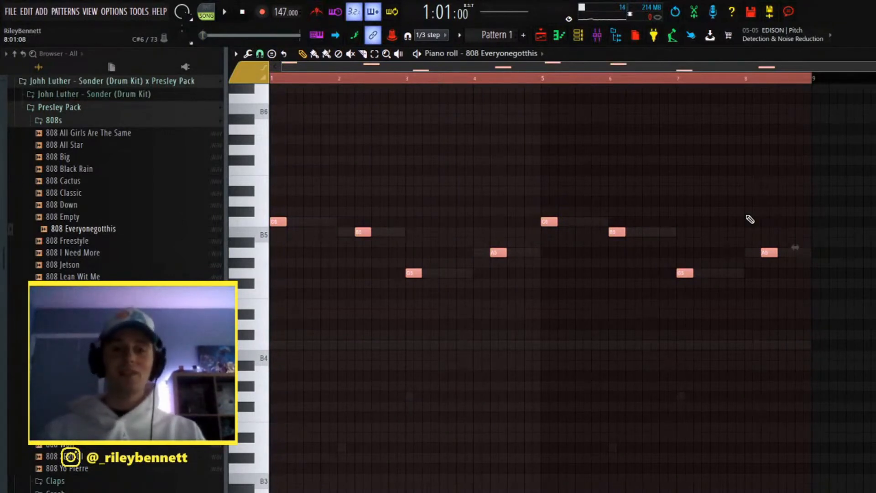
key(ctrl+Down)
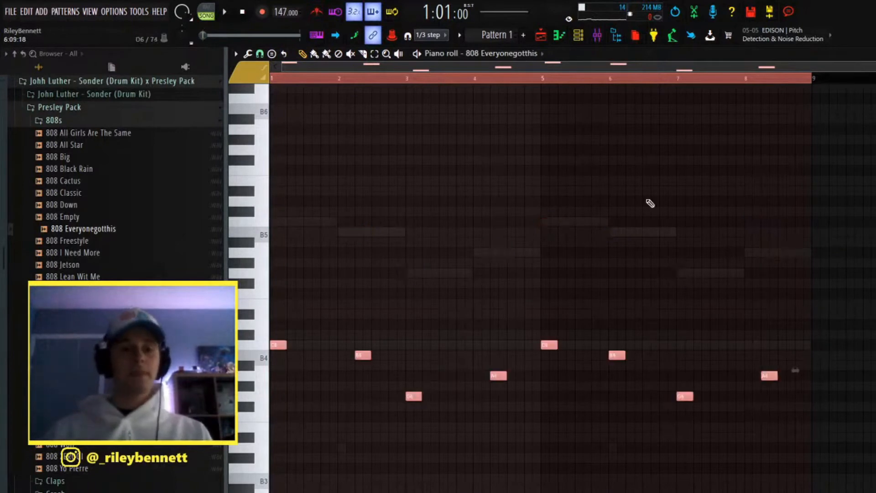
Step: Raise the 808 line's G4 and A4 notes by one octave to G5 and A5, keeping bar 2's B note at B4
key(ctrl+d)
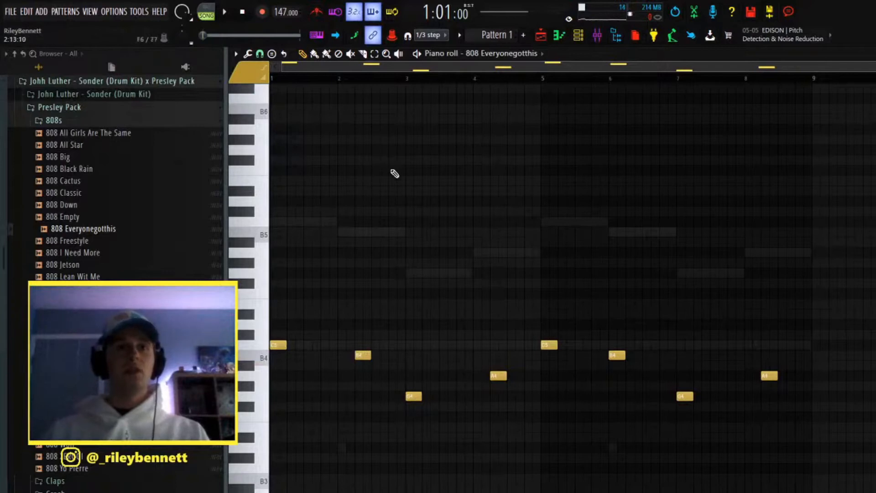
scroll(450, 274, down, 4)
drag(361, 196, 794, 278)
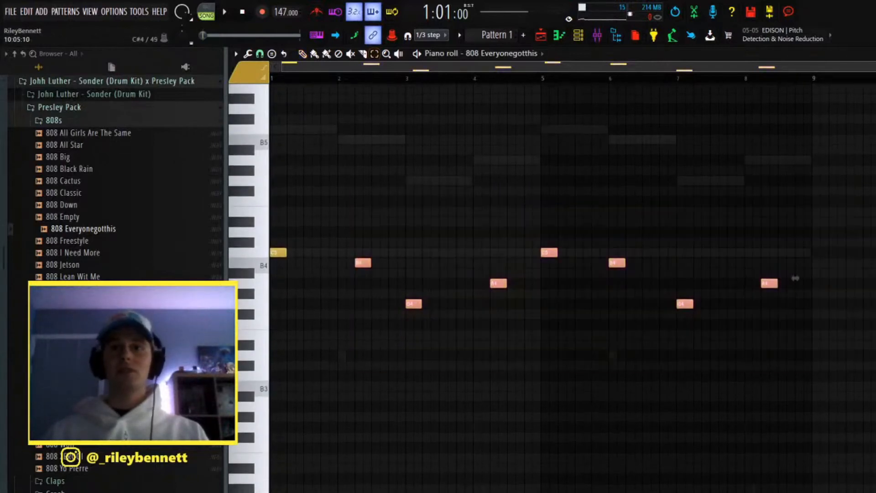
key(ctrl+Up)
key(ctrl+d)
scroll(541, 186, up, 4)
drag(347, 258, 359, 274)
key(ctrl+Down)
Step: Replace the 808 notes in bars 5 to 8 with a duplicate of bars 1 to 4
drag(545, 250, 809, 352)
key(Delete)
drag(273, 79, 542, 118)
key(ctrl+b)
ctrl+click(543, 137)
key(ctrl+a)
ctrl+click(511, 463)
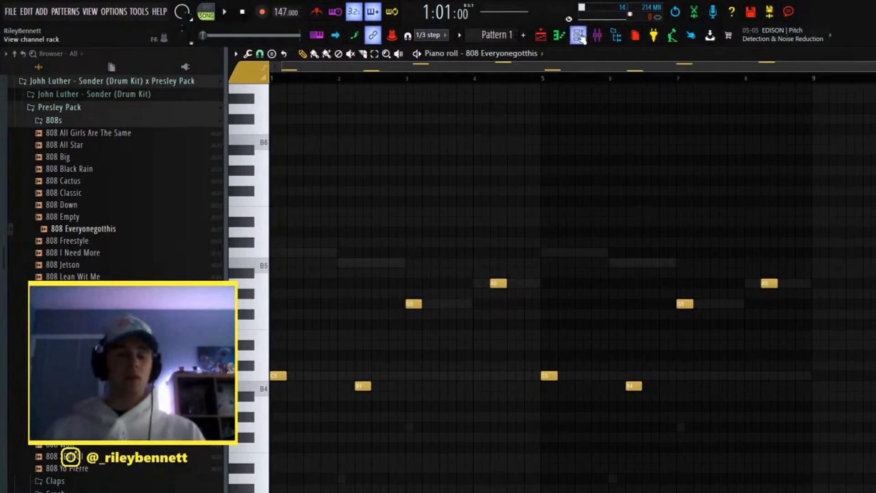
Step: Lower the 808's level on mixer Insert 4 and play the beat to check the balance
click(596, 35)
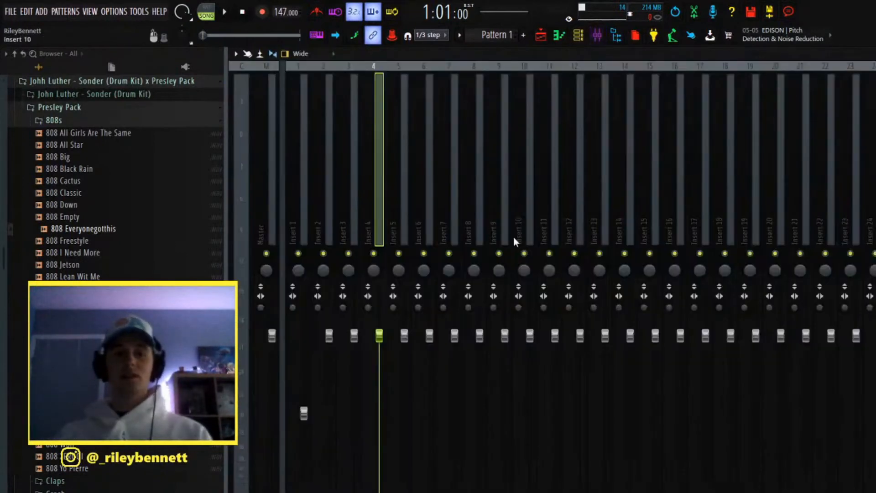
key(space)
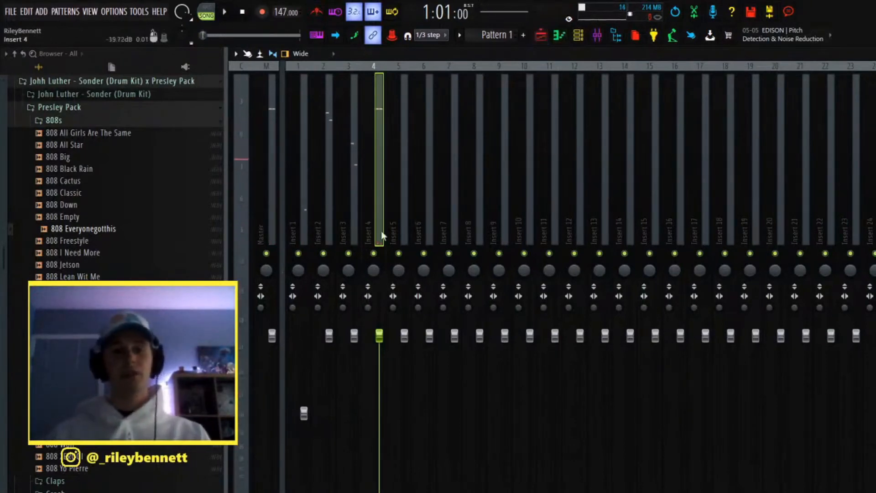
drag(385, 338, 385, 382)
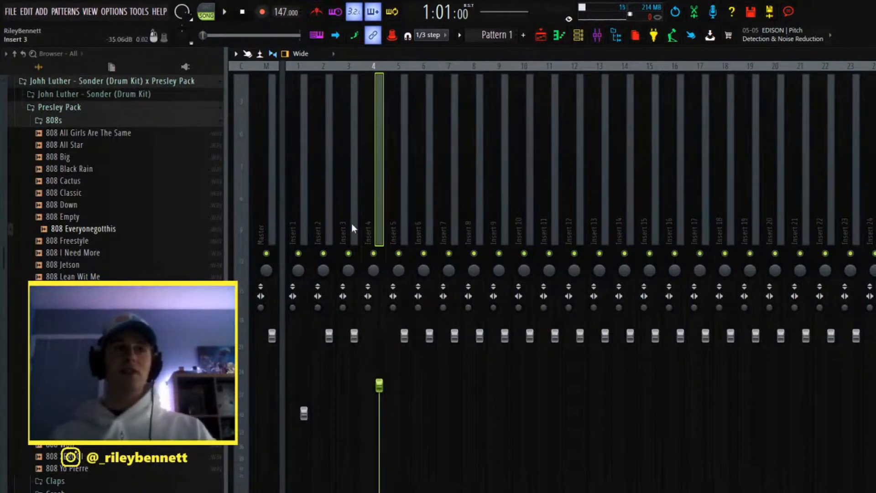
key(space)
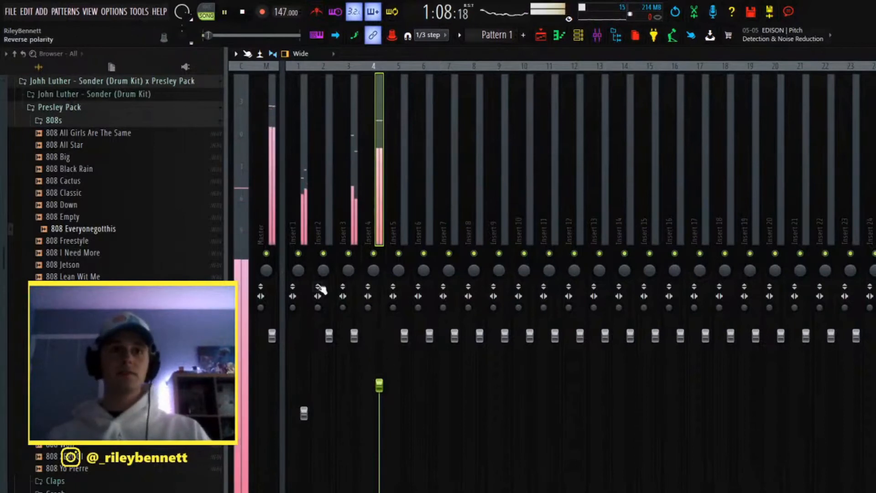
key(space)
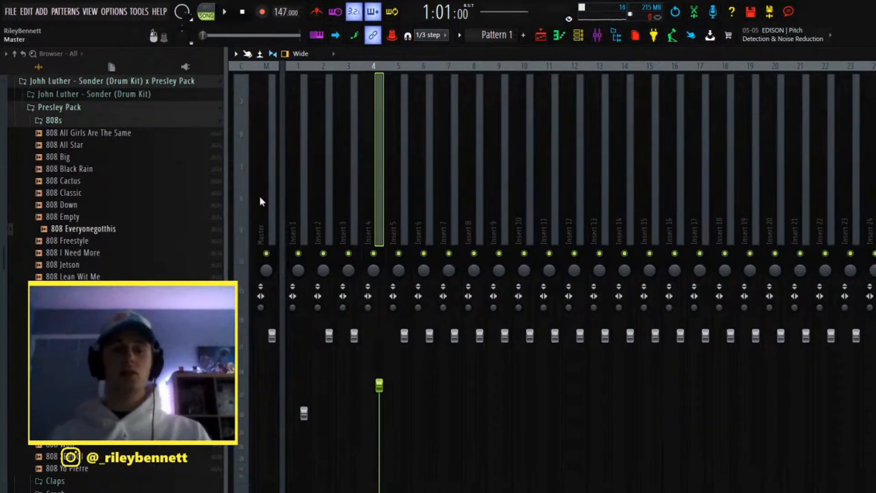
key(space)
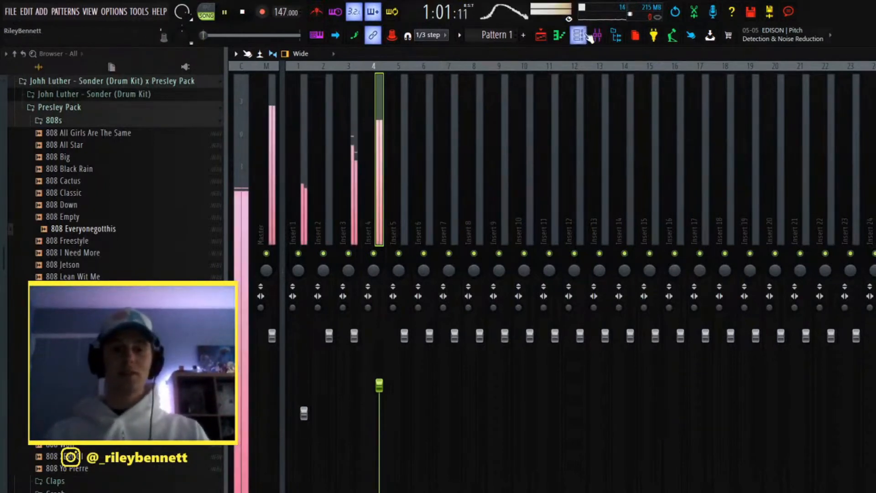
Step: Add a C5 on bar 1's fourth beat and a B4 in the second half of bar 2 to the 808 line
click(587, 35)
key(space)
click(486, 207)
key(space)
click(326, 376)
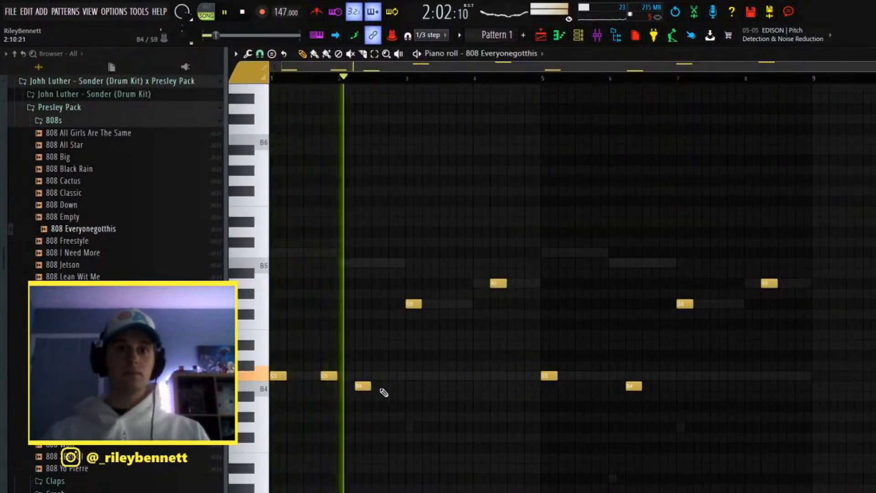
click(382, 387)
Step: Add two G5 notes at the end of bar 3, the first two steps long, and an A5 on bar 4's fourth beat
click(445, 305)
key(space)
mouse_move(448, 305)
mouse_down()
mouse_move(464, 304)
mouse_move(452, 307)
mouse_up()
key(space)
drag(463, 308, 454, 308)
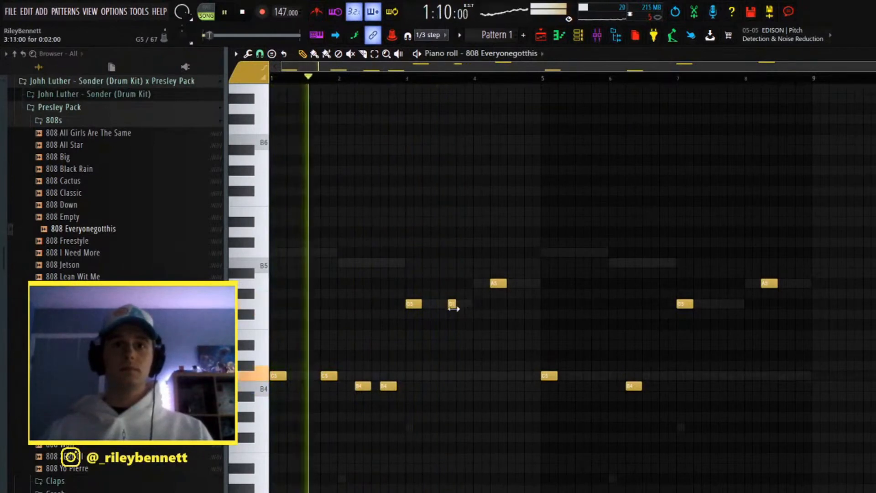
click(460, 305)
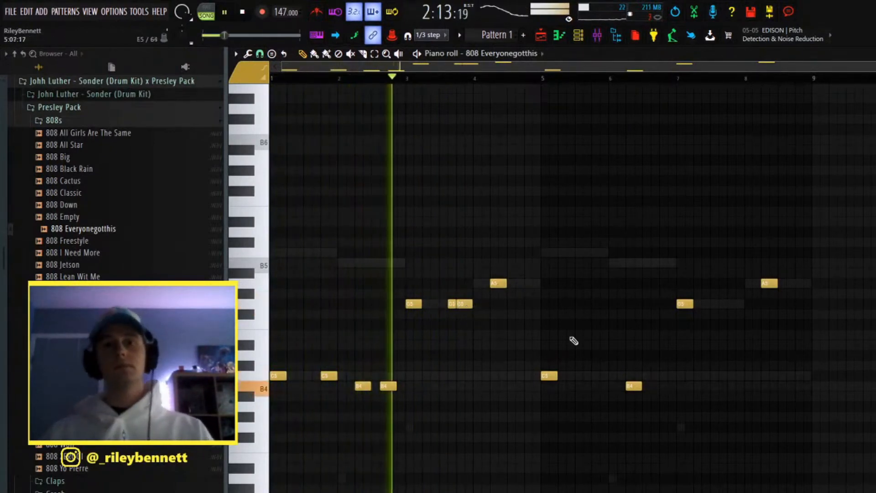
click(518, 284)
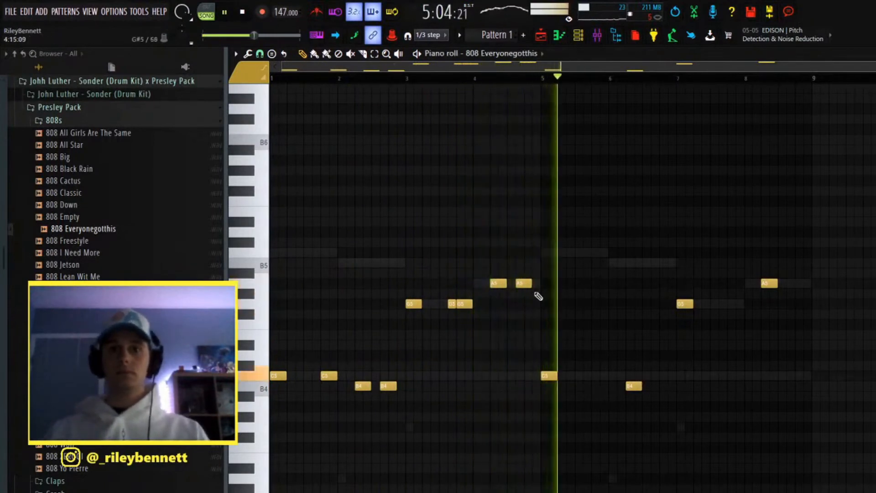
drag(524, 283, 532, 284)
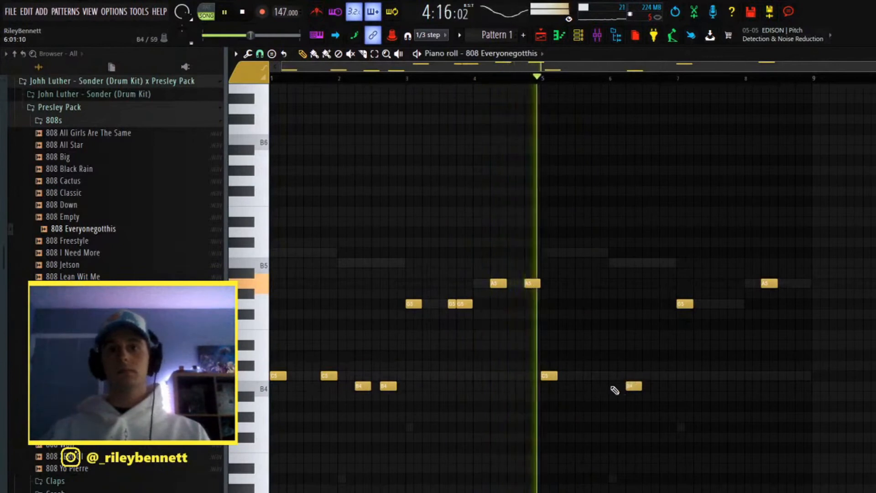
Step: Add a C5 on bar 5's fourth beat, a B4 late in bar 6 and two G5 notes at the end of bar 7
click(597, 375)
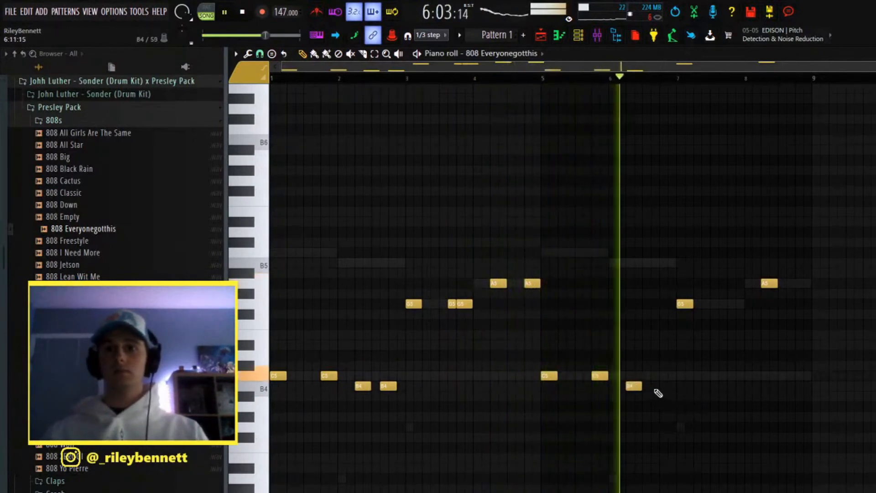
click(656, 387)
click(706, 305)
click(734, 305)
right_click(710, 304)
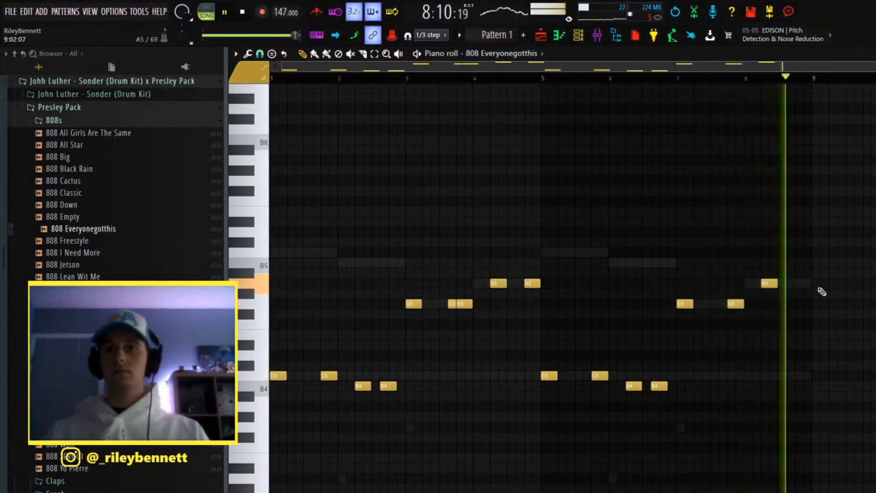
click(740, 304)
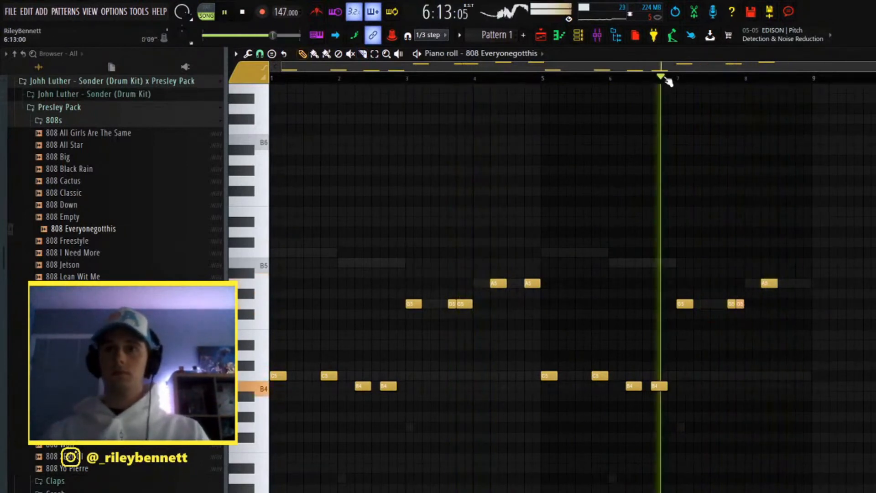
Step: Add a two-step A5 and a one-beat A5 at the end of bar 8, and leave one one-beat G5 closing bar 7
click(793, 283)
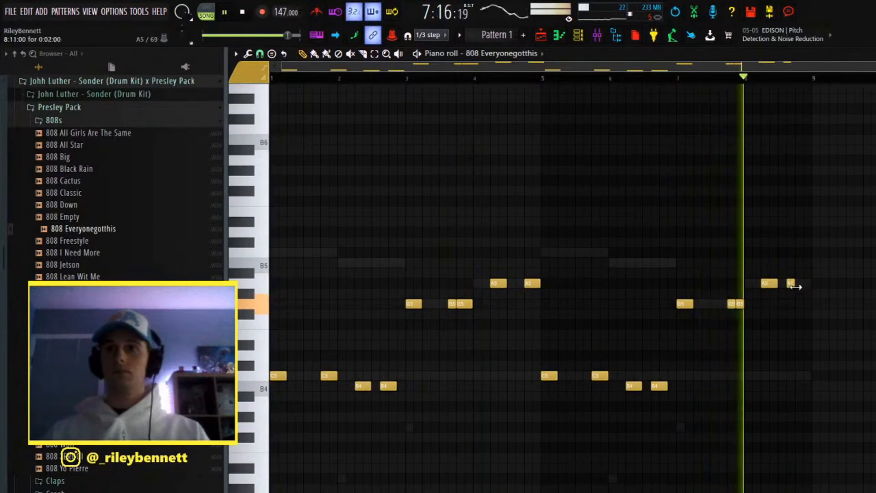
click(799, 283)
drag(802, 282, 811, 283)
right_click(739, 304)
drag(735, 304, 744, 303)
key(space)
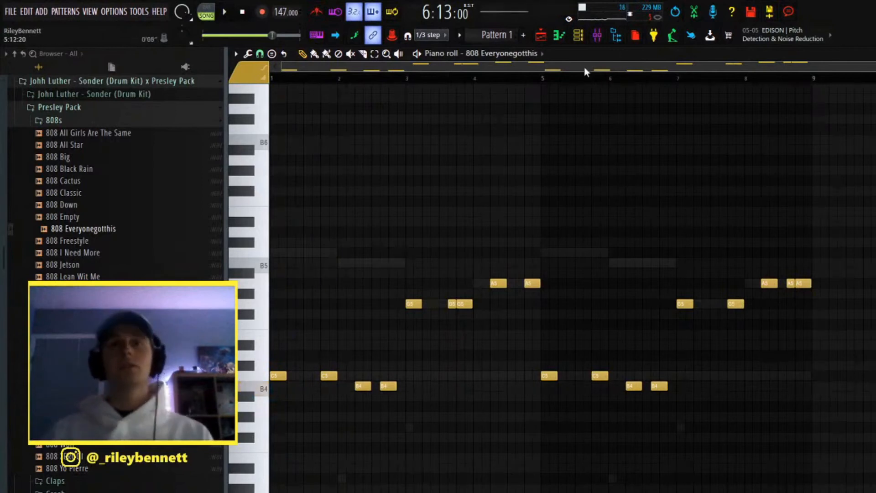
Step: Add the Kick Berry(nm) sample from the Presley Pack Kick folder to the channel rack, routed to mixer Insert 5
click(540, 44)
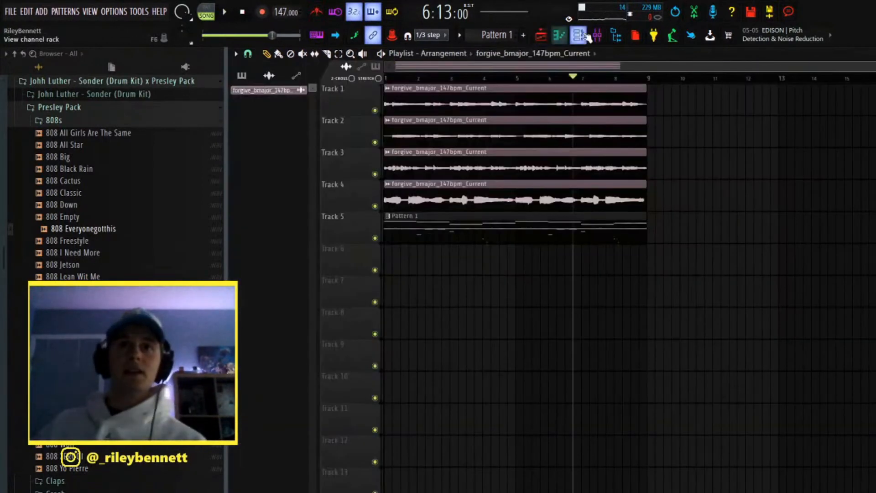
click(576, 43)
click(578, 34)
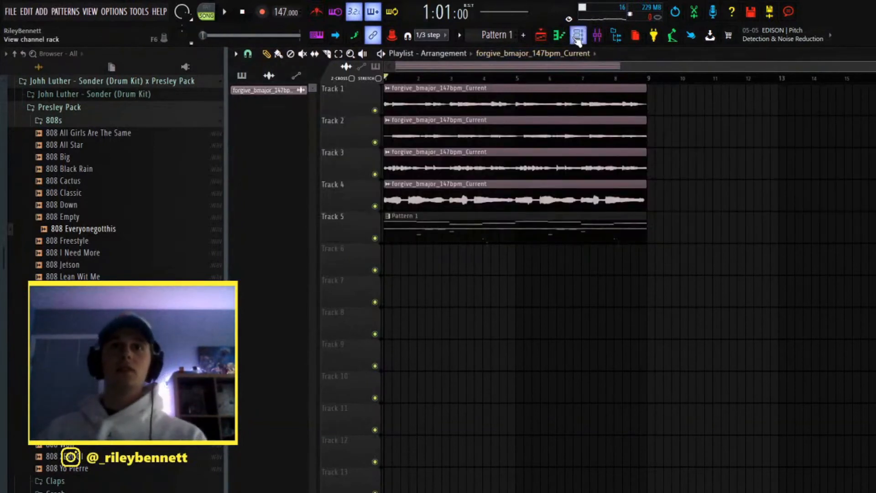
click(597, 34)
click(578, 35)
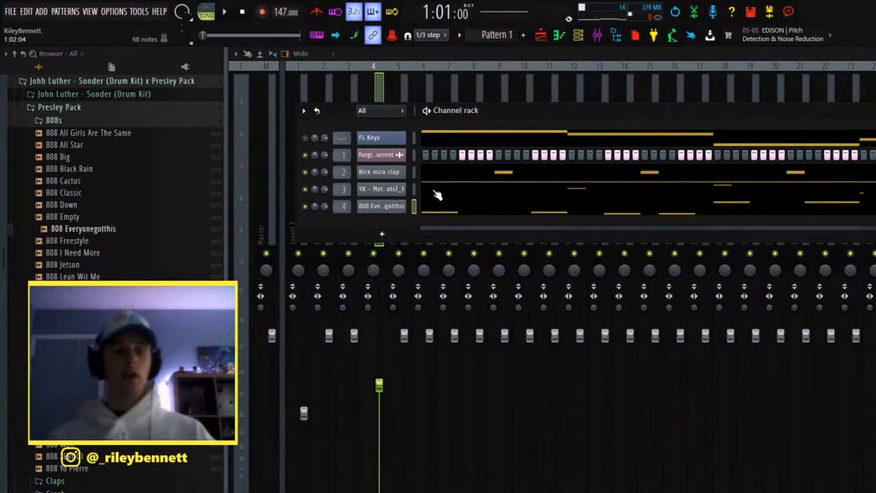
click(60, 121)
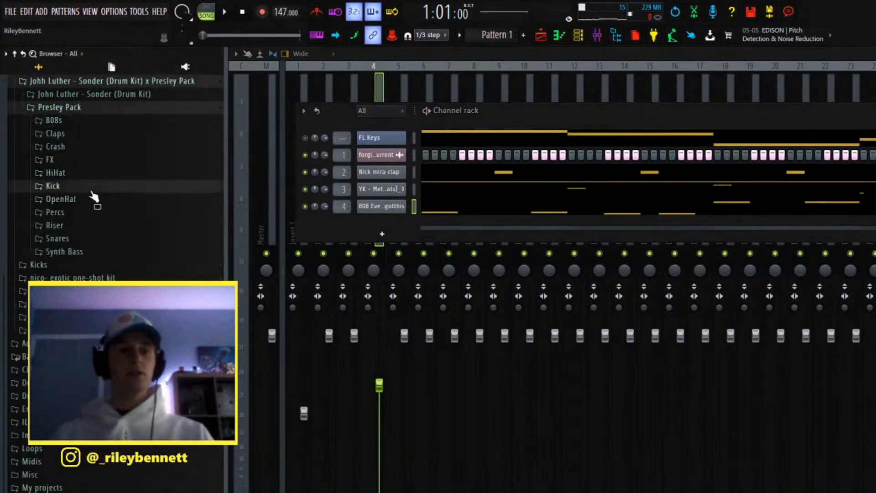
click(92, 190)
drag(137, 258, 343, 216)
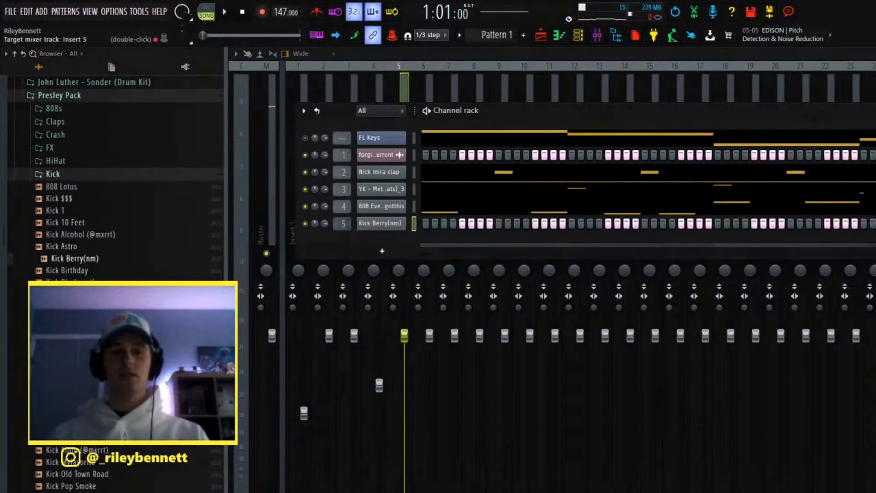
Step: Check the Kick Berry(nm) channel's sample and miscellaneous settings
click(399, 211)
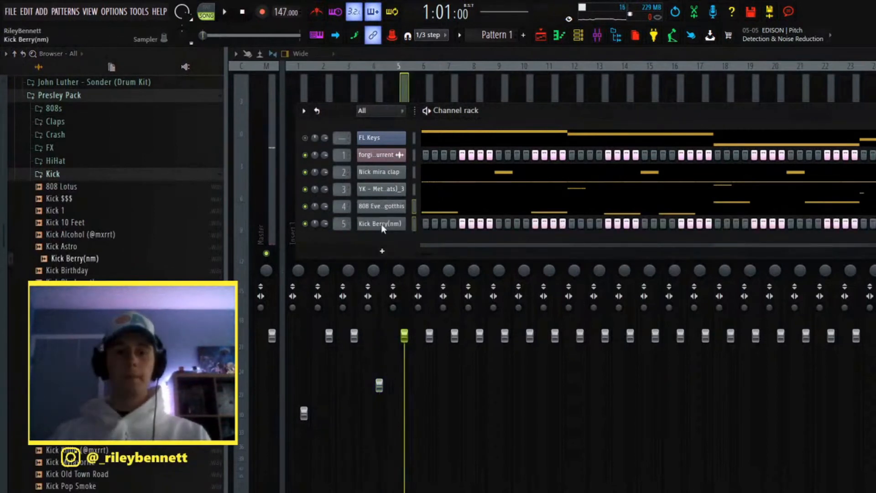
click(393, 224)
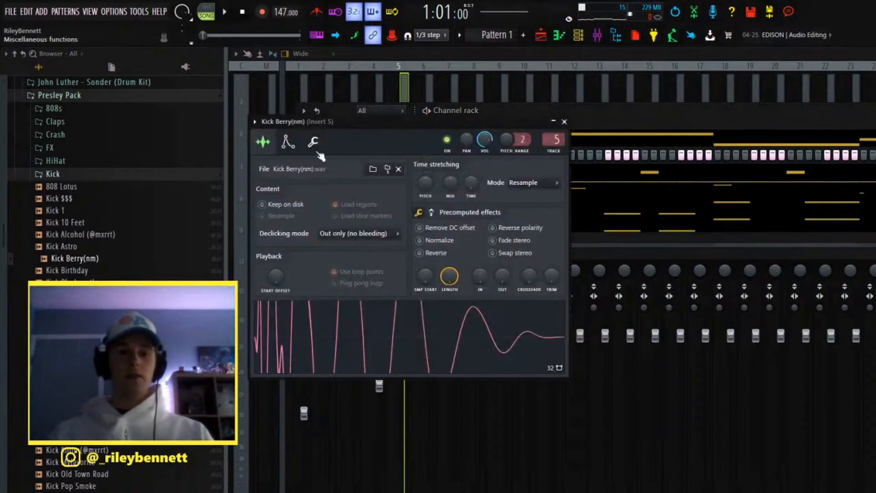
click(313, 141)
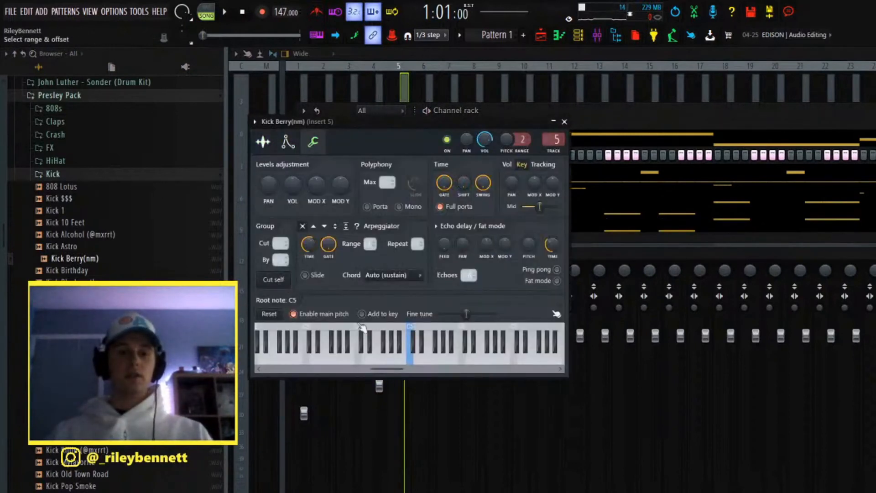
click(564, 121)
Step: Put the 808 line's notes in the Kick Berry(nm) piano roll and limit them to the pitches F5 and C5
click(436, 228)
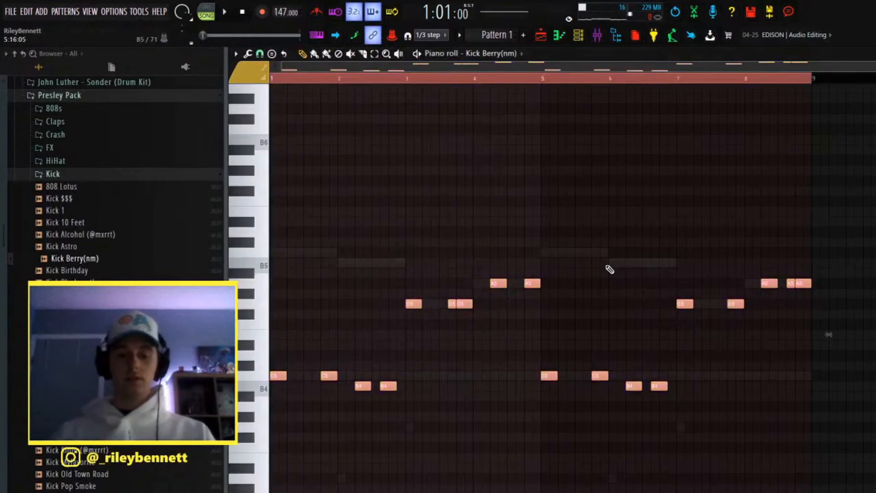
key(alt+k)
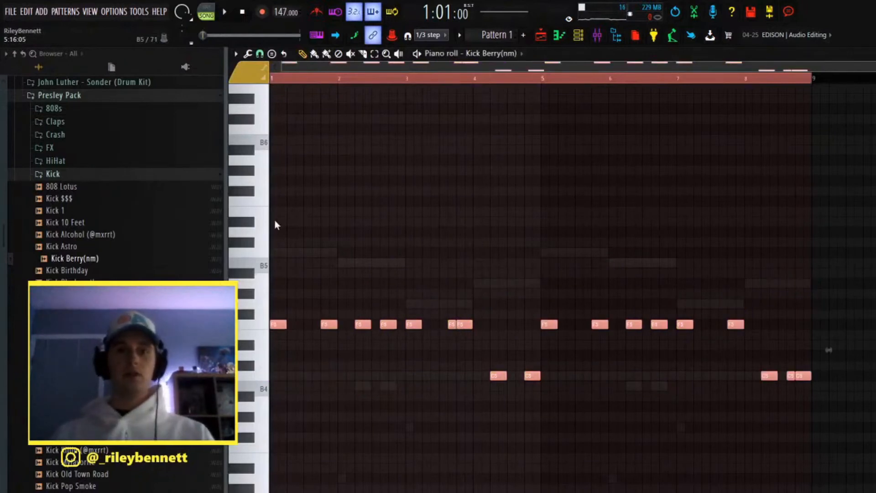
key(ctrl+d)
Step: Lower the F5 kick notes to C5 and shorten all kick notes to half their length
drag(276, 319, 875, 328)
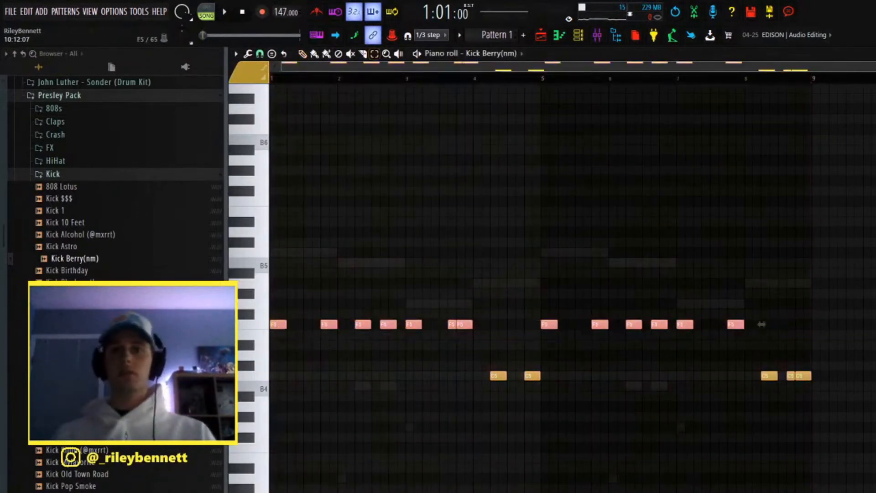
key(shift+Down)
key(shift+Down)
key(shift+Down)
key(shift+Down)
key(shift+Down)
key(ctrl+a)
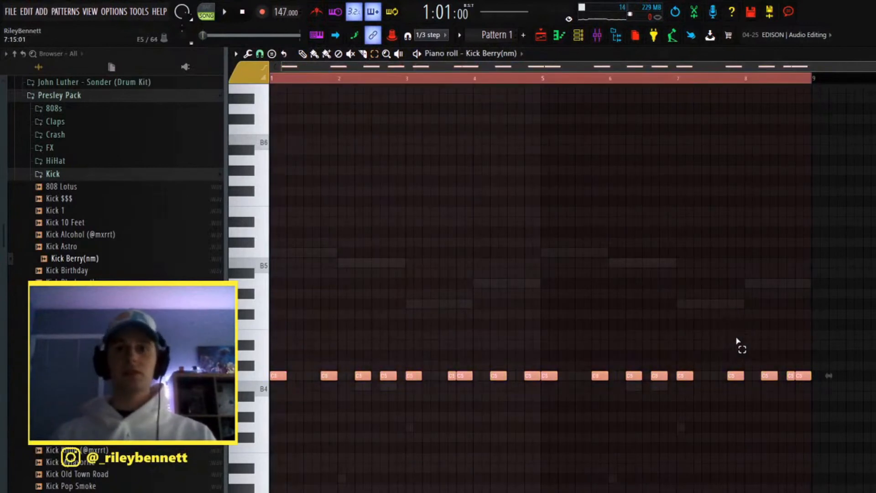
key(ctrl+d)
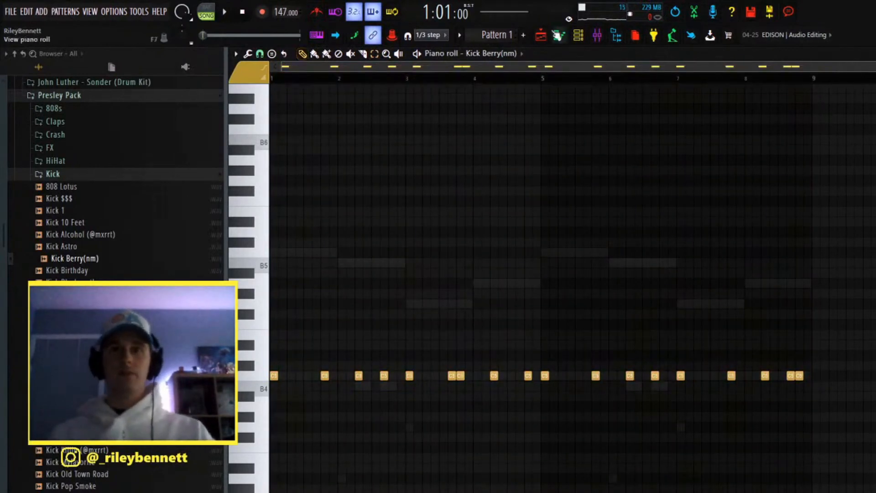
Step: Solo the 808 and kick on mixer Inserts 4 and 5, and lower Insert 5's fader during playback
click(597, 36)
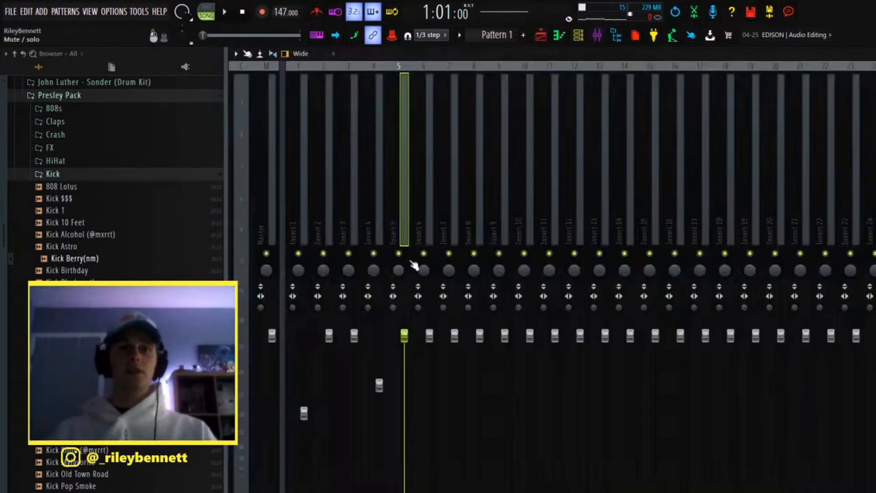
right_click(373, 255)
key(space)
click(381, 228)
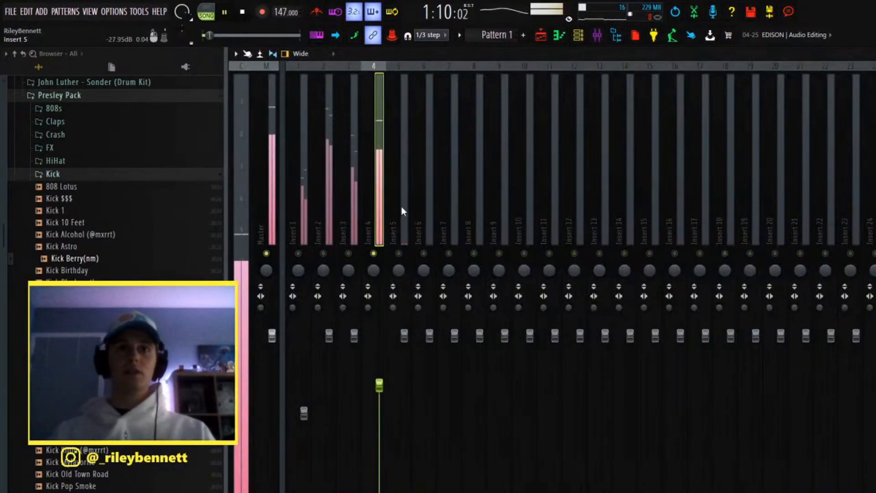
click(398, 253)
drag(404, 336, 404, 402)
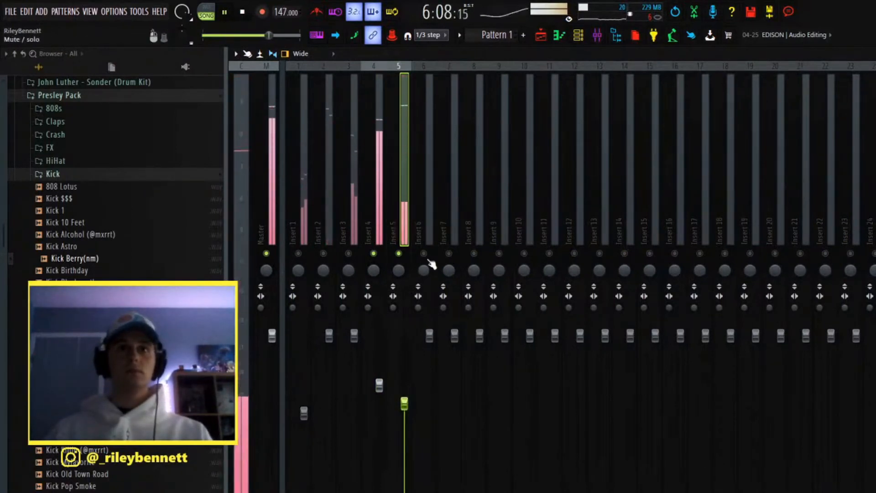
Step: Turn off solo on mixer Inserts 4 and 5 and play back the full beat with all tracks
key(space)
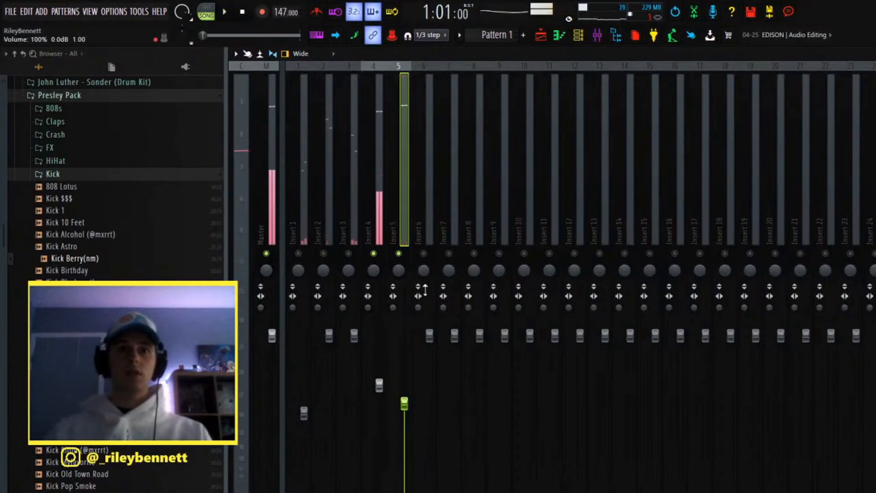
right_click(398, 253)
key(space)
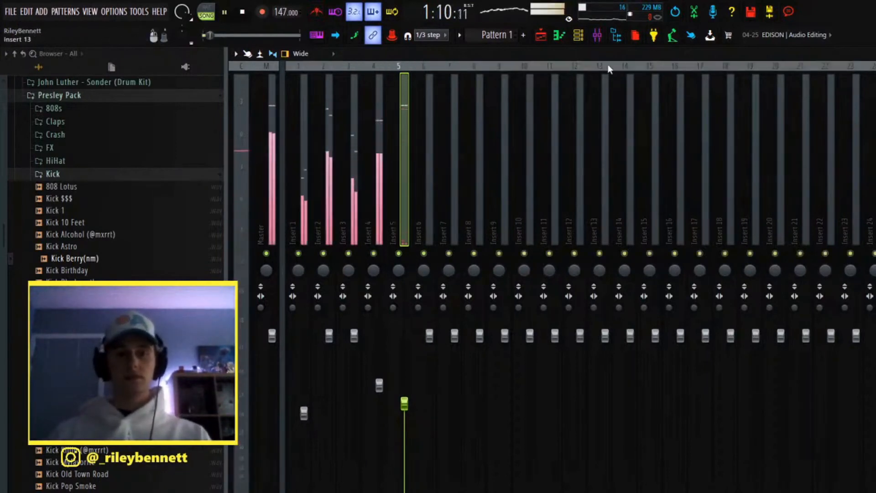
click(543, 37)
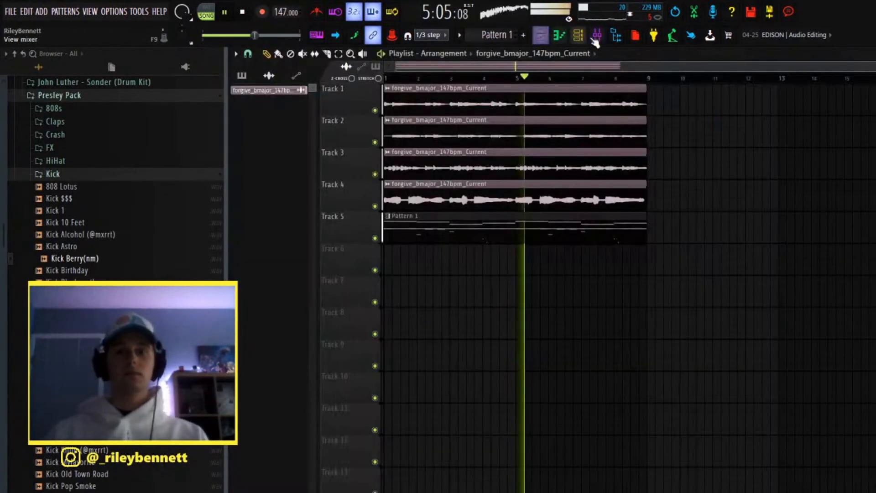
click(578, 36)
key(space)
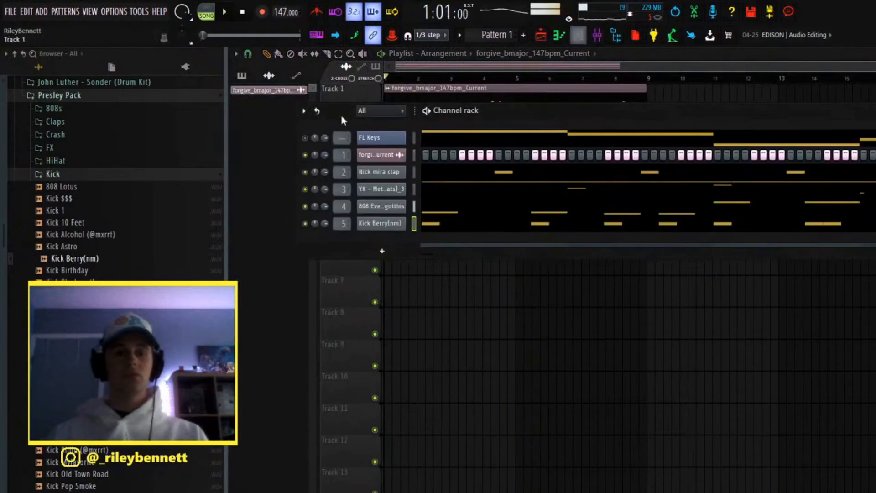
Step: Add the OH 5 sample from the Presley Pack's OpenHat folder as a new channel
click(161, 175)
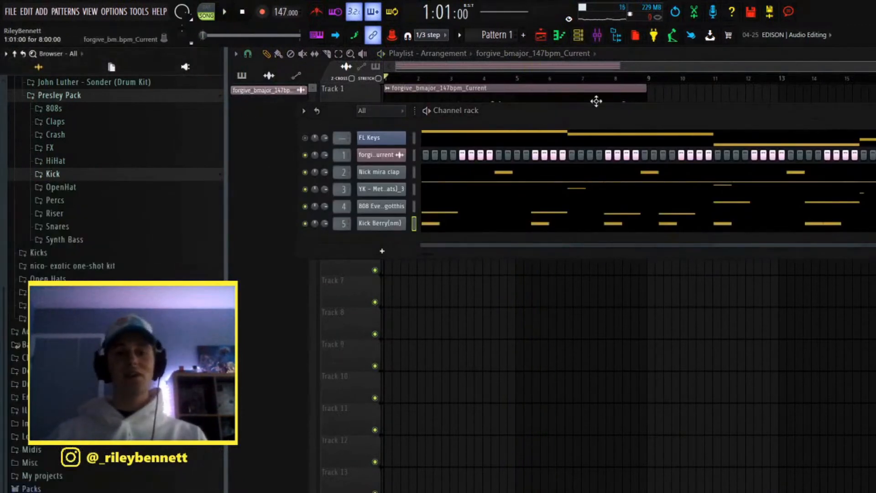
click(116, 187)
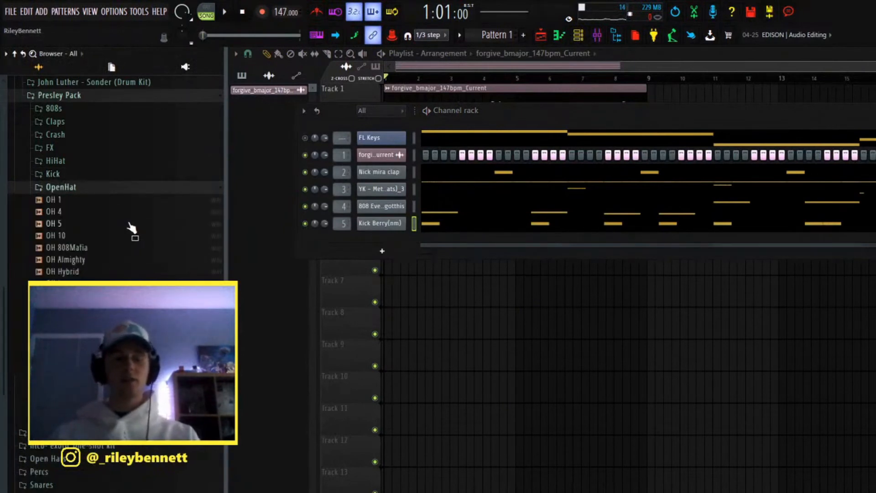
drag(125, 240, 373, 242)
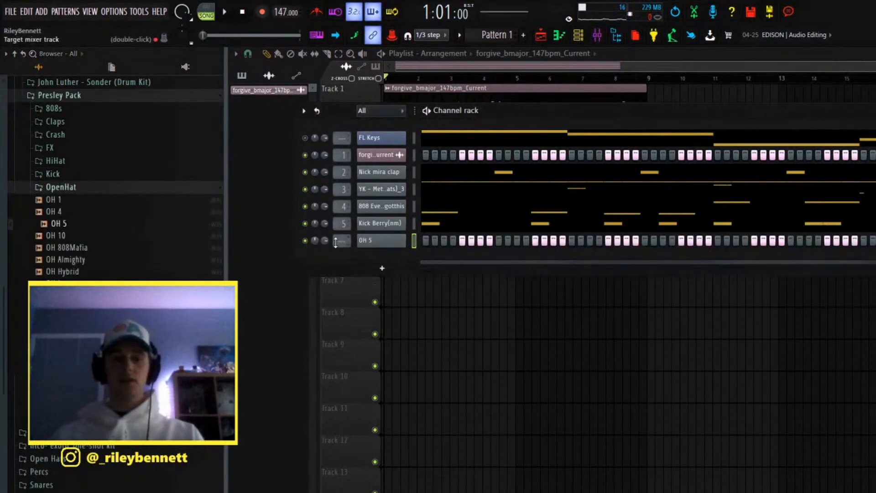
Step: Route the OH 5 channel to mixer track 6 and place C5 hits at the start of bars 1 and 5
click(425, 241)
key(F7)
key(ctrl+a)
drag(293, 94, 547, 114)
key(ctrl+b)
key(ctrl+d)
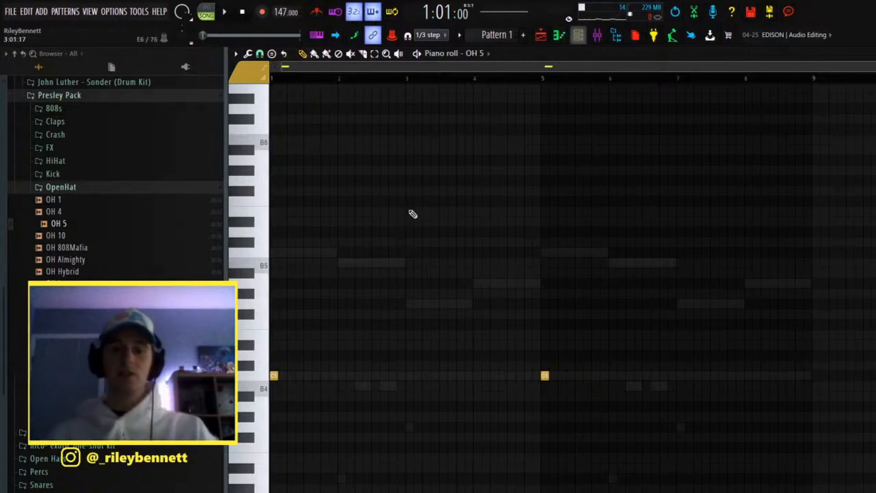
Step: Play the beat and balance the open hat by lowering Insert 6's fader slightly
key(space)
click(597, 37)
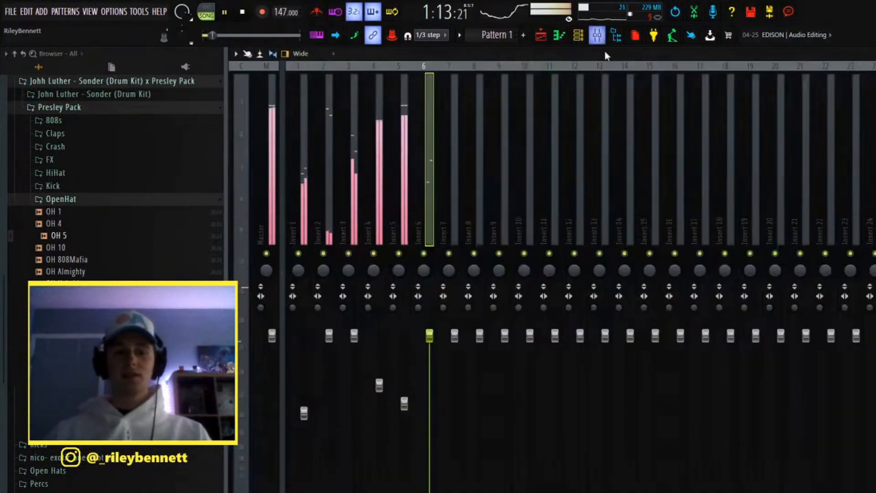
drag(429, 336, 429, 374)
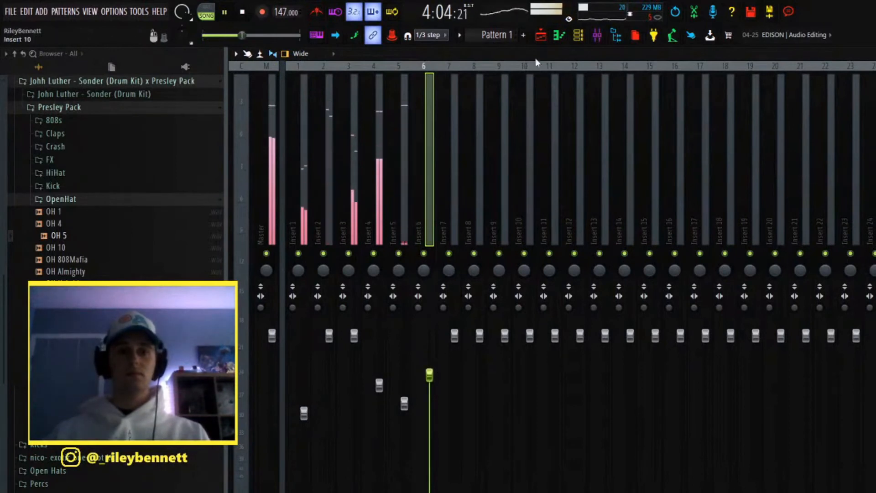
click(541, 36)
click(579, 36)
click(132, 217)
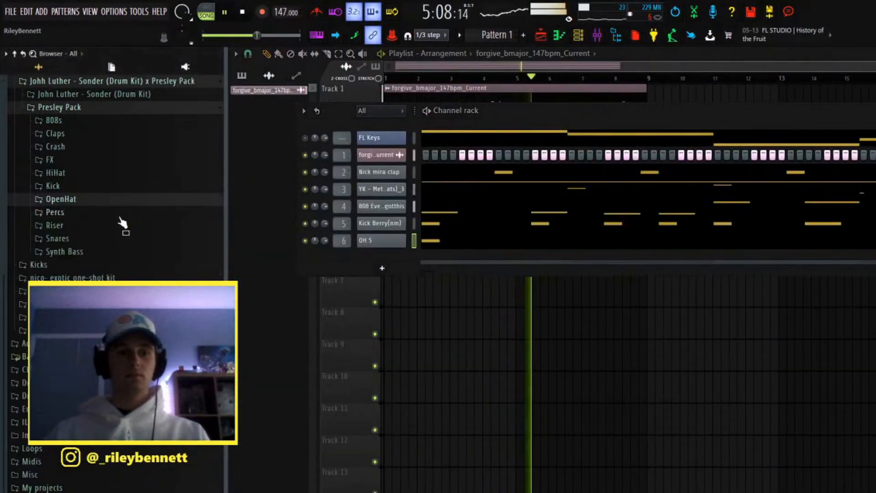
click(597, 36)
key(space)
drag(429, 374, 429, 355)
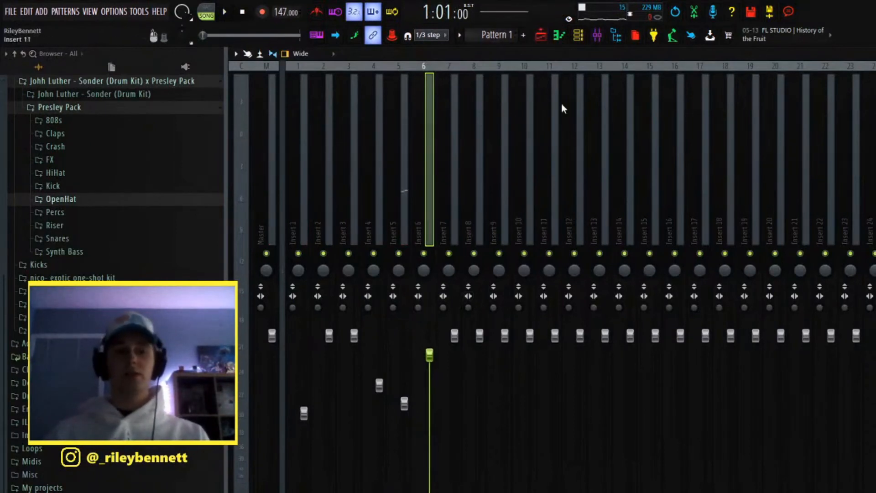
Step: Look through the samples in the Presley Pack's Percs folder
click(541, 36)
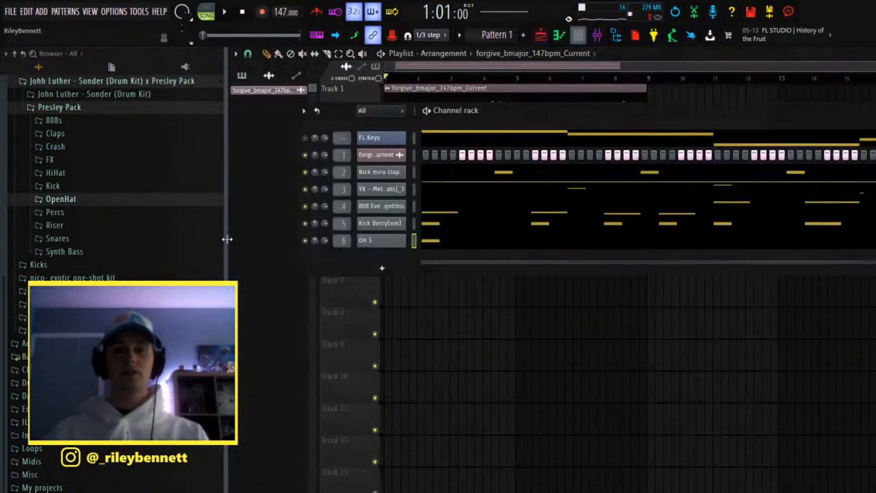
click(112, 213)
scroll(121, 248, down, 5)
scroll(127, 244, up, 3)
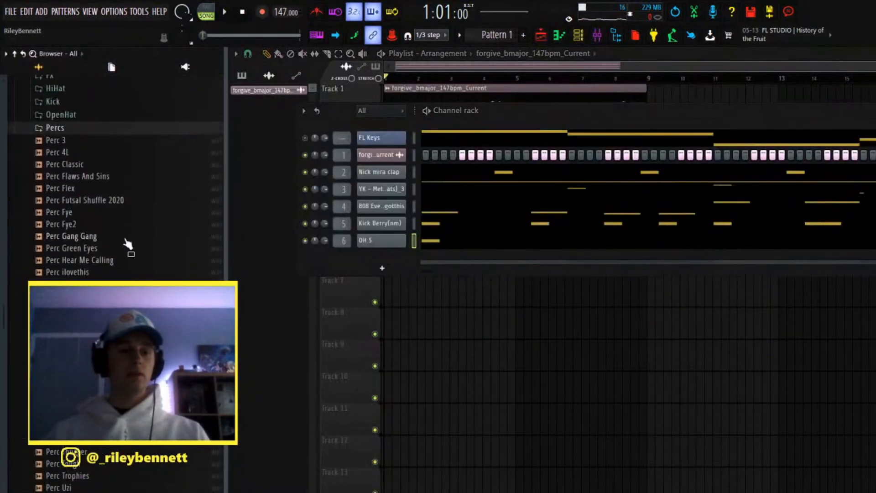
scroll(120, 255, up, 4)
click(116, 262)
click(127, 264)
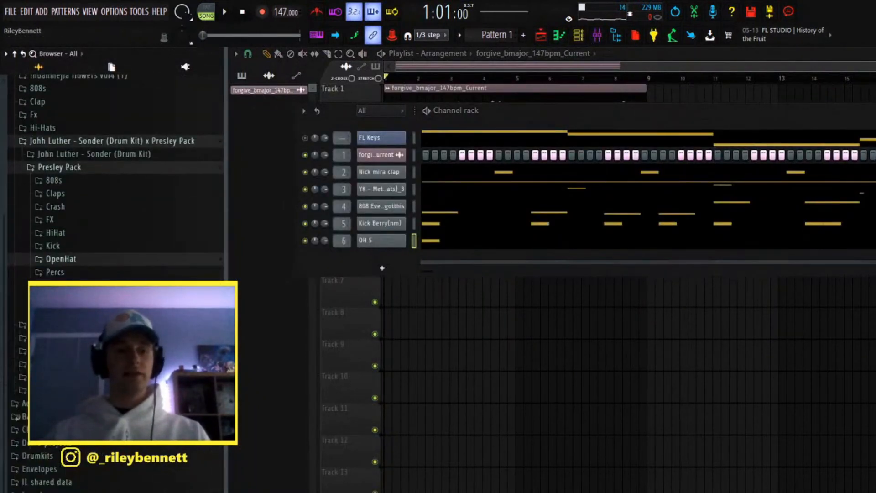
Step: Add the Snare DP sample from the Snares folder as a new channel on mixer track 7
click(127, 298)
scroll(132, 288, down, 3)
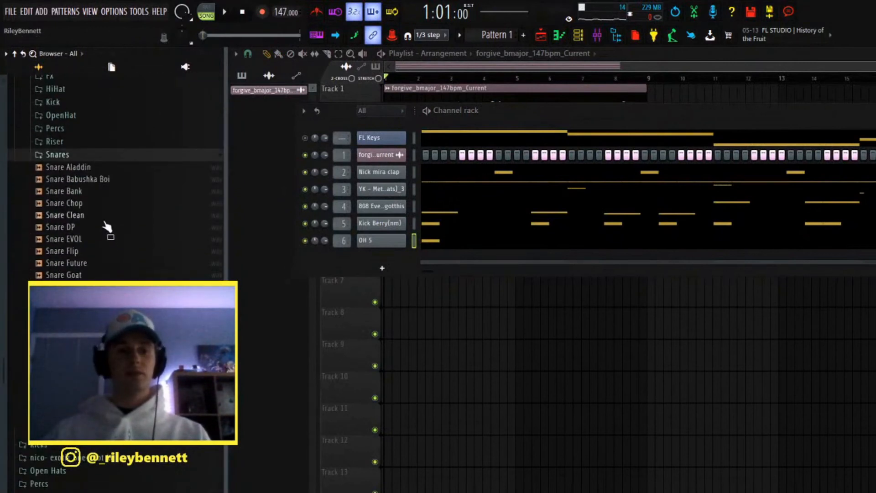
drag(100, 237, 373, 255)
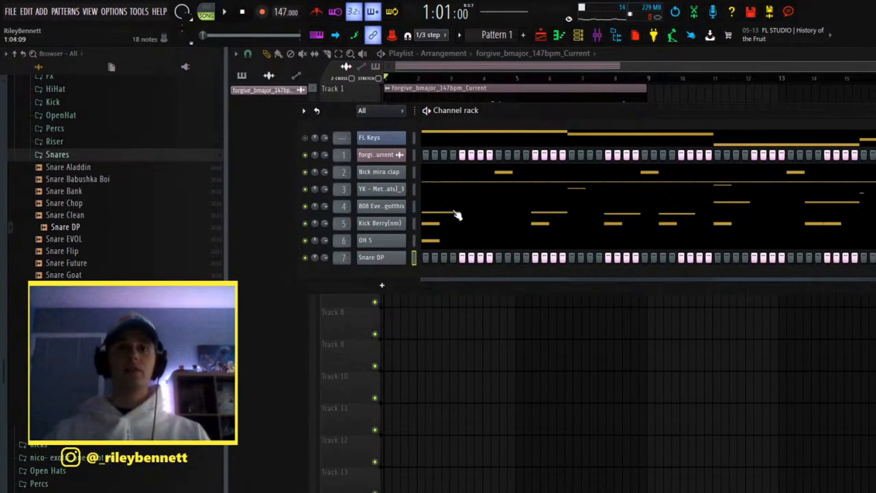
Step: Place a C5 Snare DP hit early in bar 2, repeat it every two bars through bar 8, and audition it
click(588, 259)
key(F7)
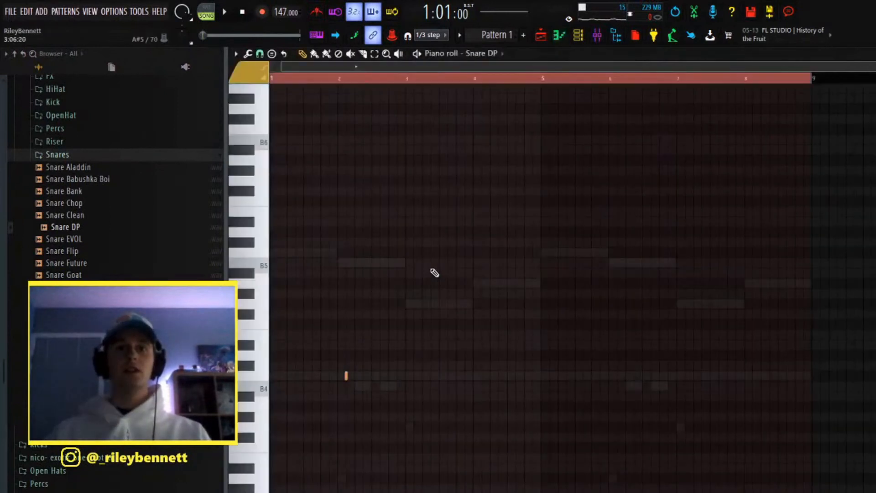
key(ctrl+d)
drag(281, 82, 416, 147)
key(ctrl+b)
key(ctrl+b)
key(ctrl+b)
key(ctrl+d)
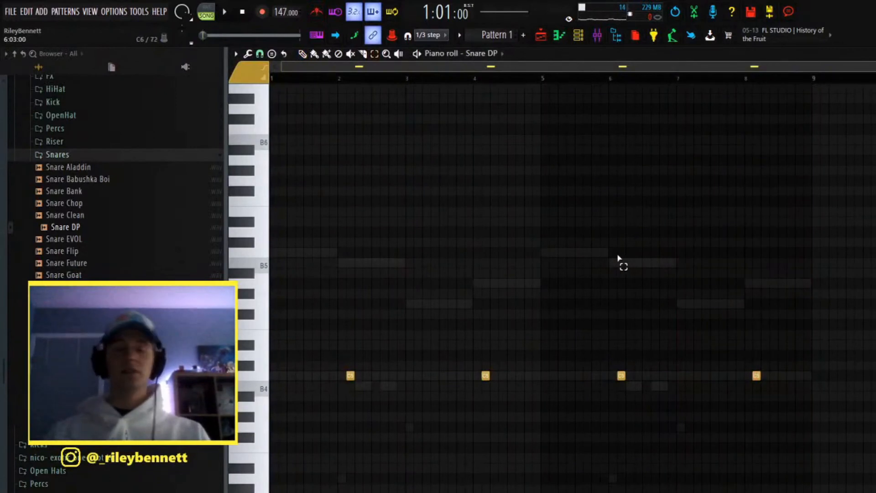
key(space)
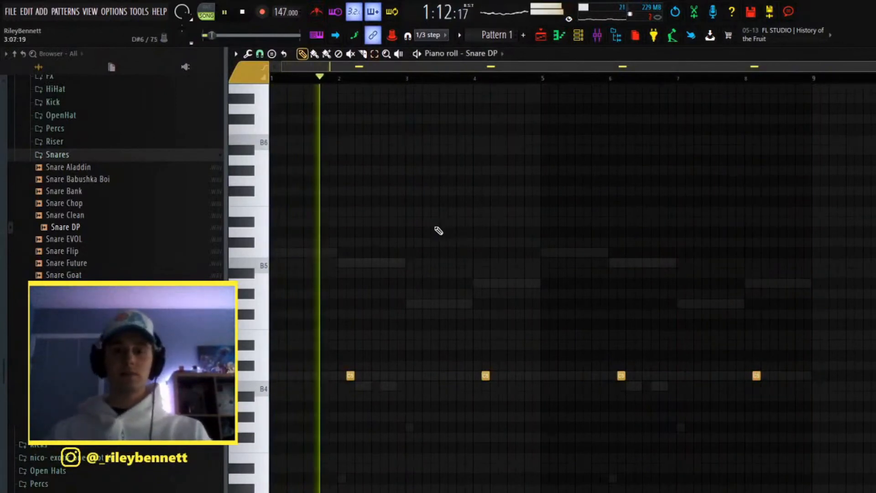
key(space)
Step: Add an extra C5 snare hit at the end of bar 3 and repeat the four-bar snare pattern over bars 5 to 8
click(468, 376)
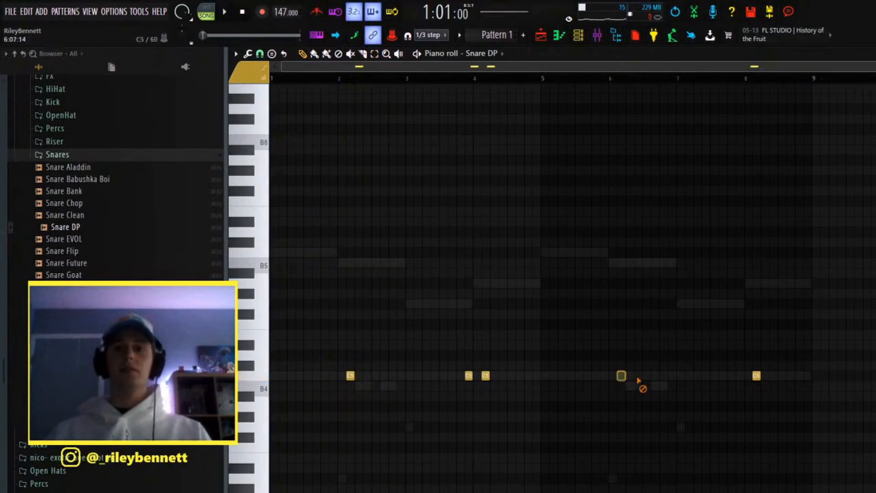
drag(273, 80, 547, 118)
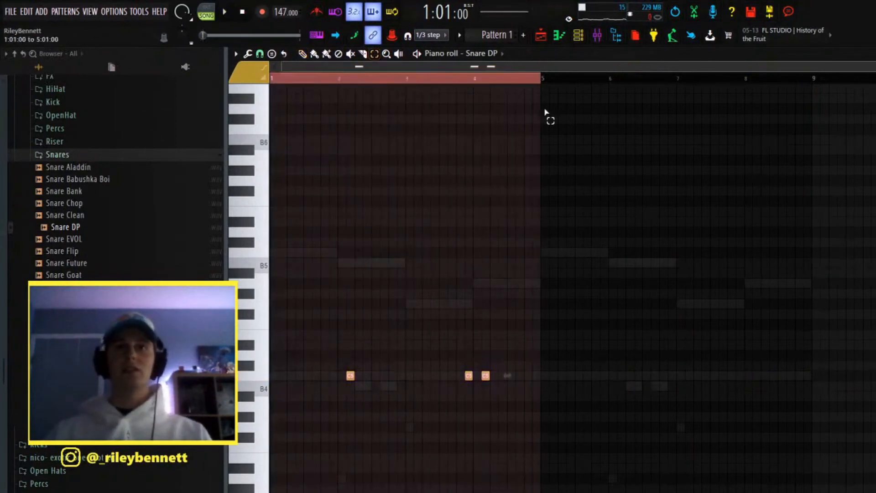
key(ctrl+b)
key(ctrl+d)
Step: Lower the snare's fader on Insert 7, auditioning it soloed and in the mix, and leave solo off
key(F9)
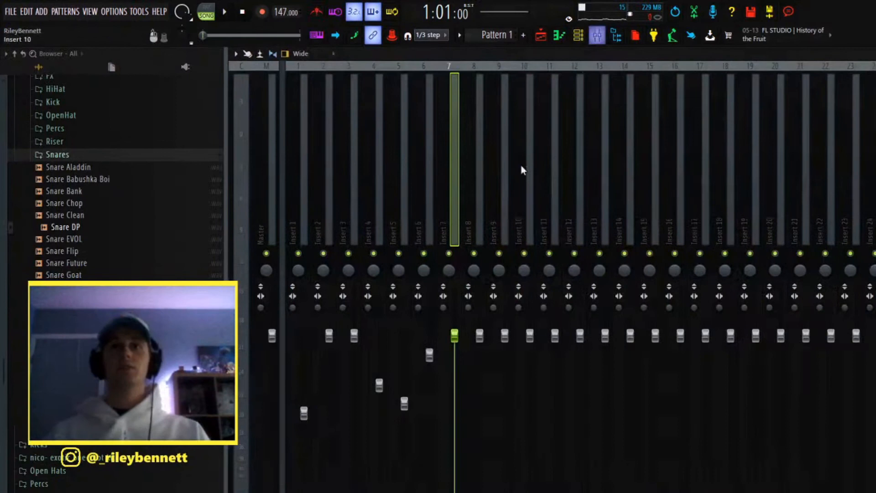
key(space)
key(space)
drag(454, 335, 455, 368)
key(space)
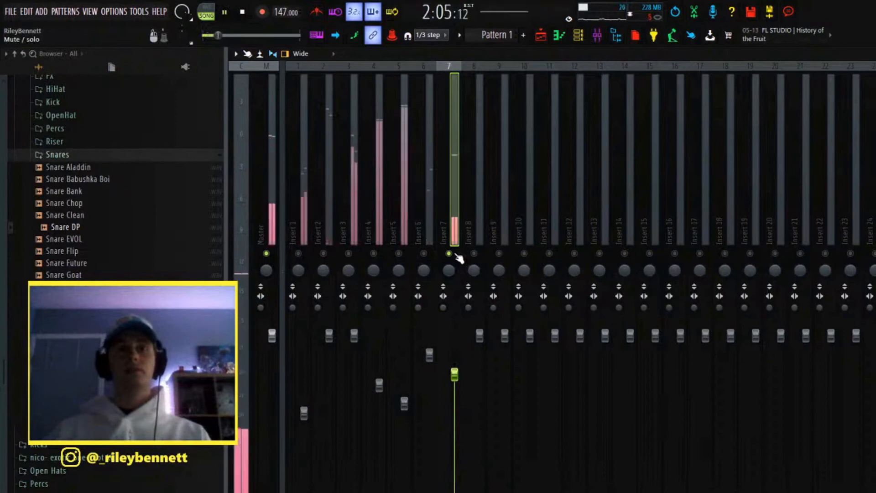
drag(455, 374, 454, 363)
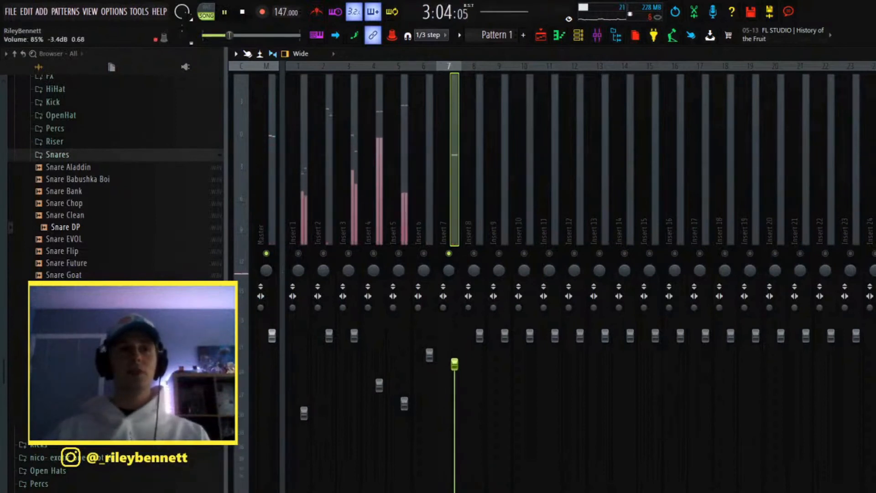
right_click(449, 254)
key(space)
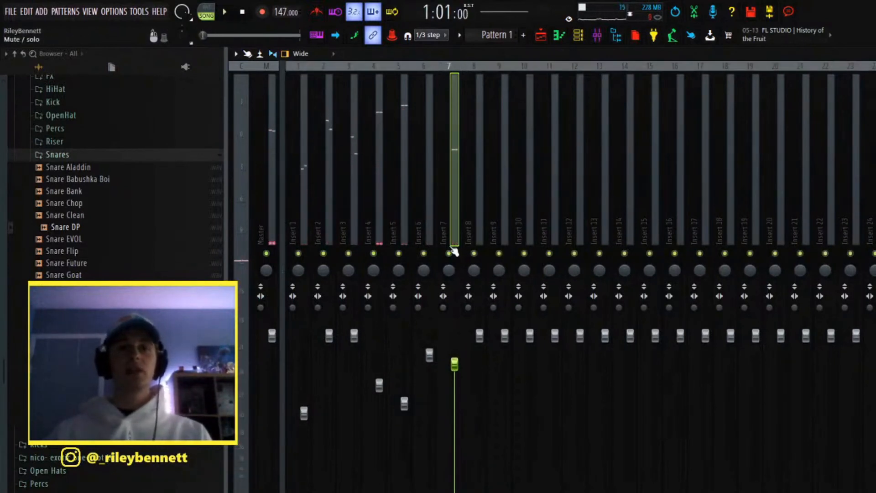
Step: Raise Insert 7's fader to about 88% (-2.8 dB) while playing the full beat in the playlist
key(space)
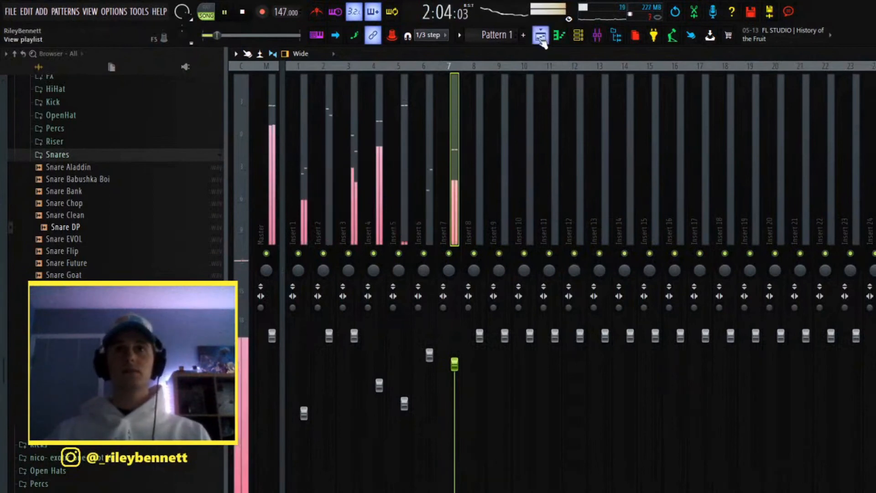
drag(457, 369, 457, 362)
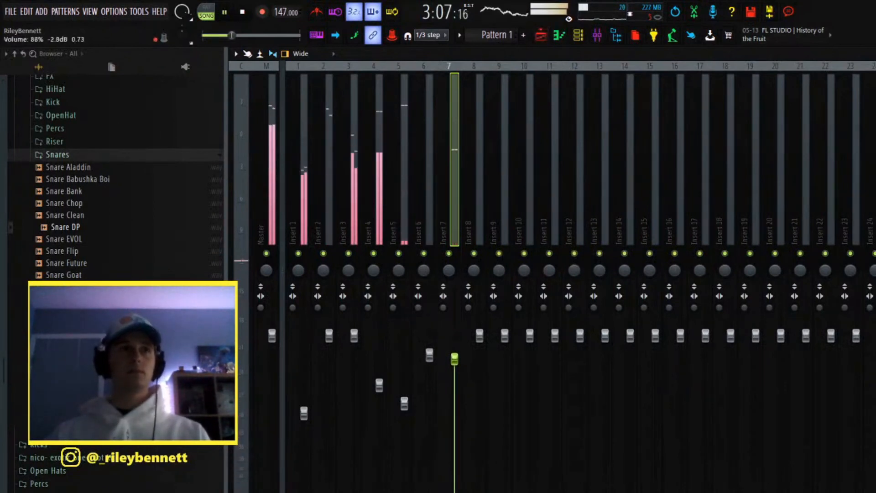
click(540, 37)
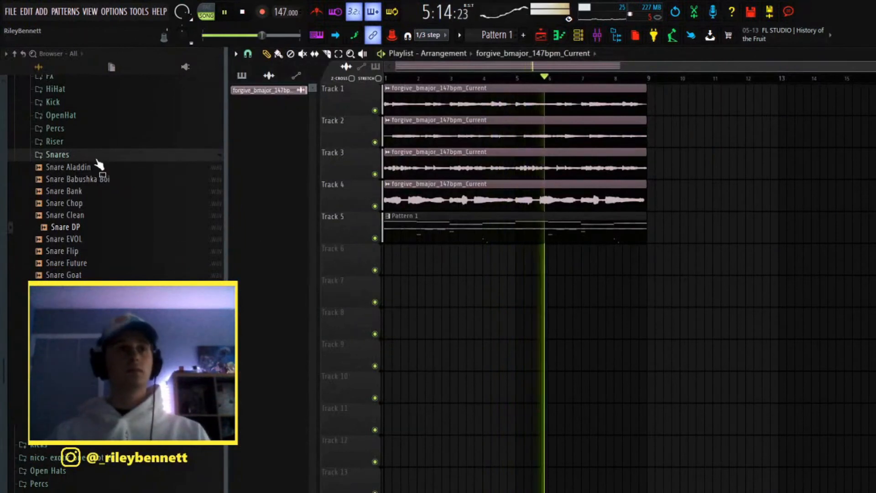
scroll(111, 233, up, 3)
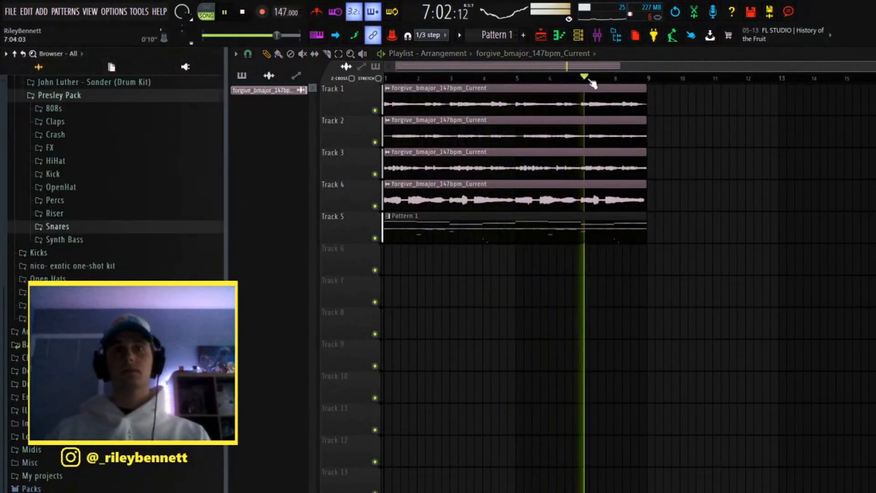
key(space)
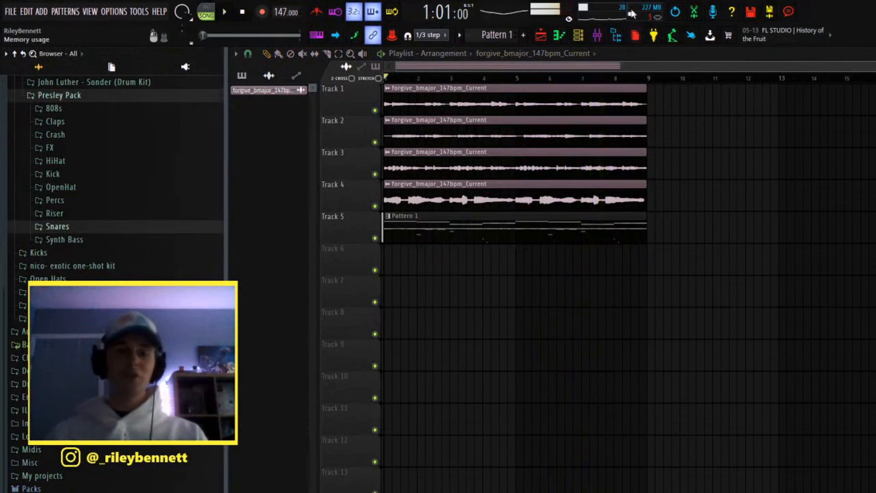
Step: Review the Fruity Parametric EQ band levels on the mixer's Master track
click(579, 41)
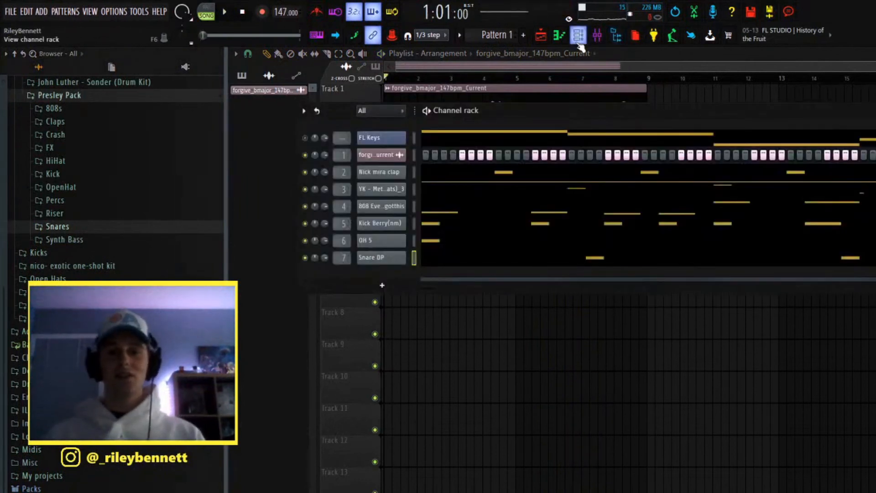
click(596, 35)
click(268, 180)
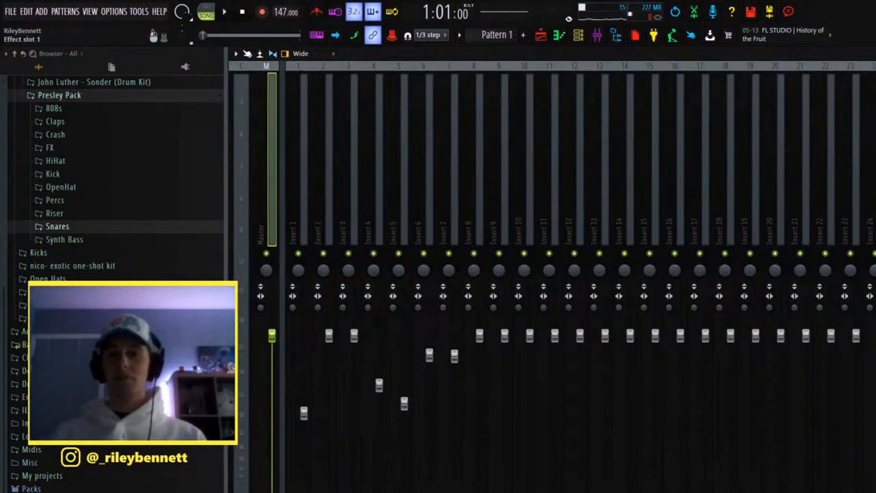
click(874, 93)
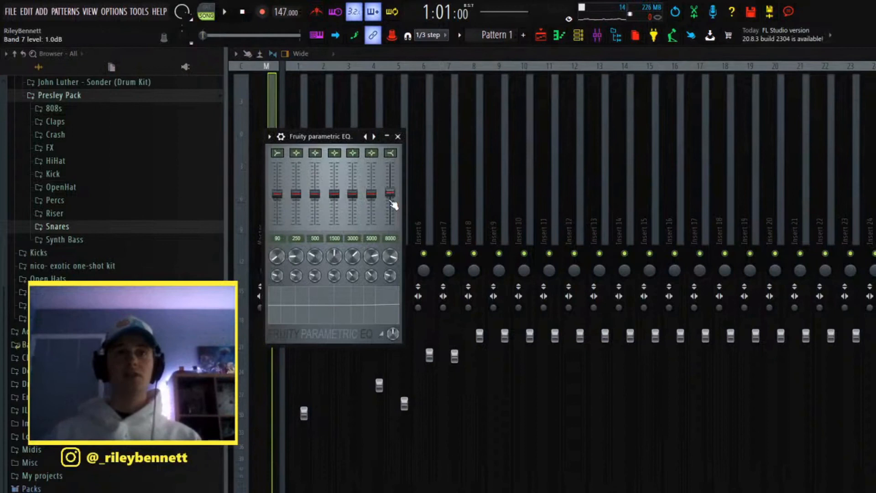
click(398, 136)
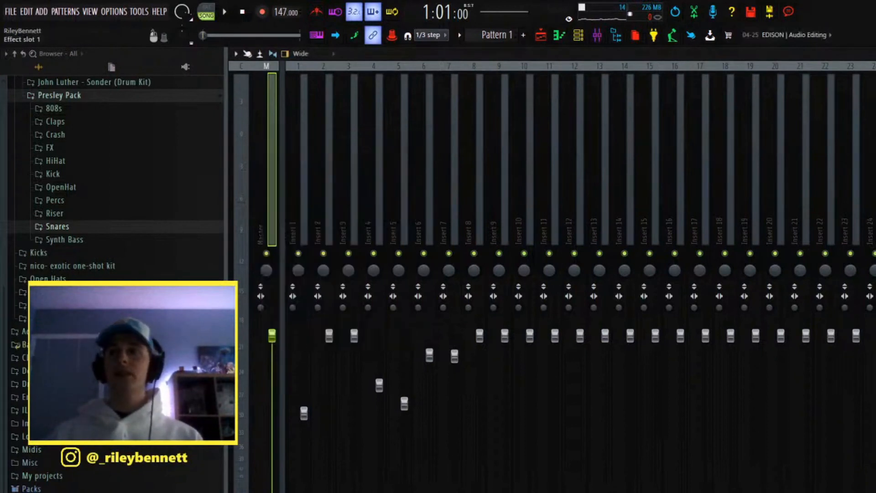
Step: Inspect the TR5 Classic Clipper's gain, slope and output settings on the Master track, then close the plugin
click(873, 104)
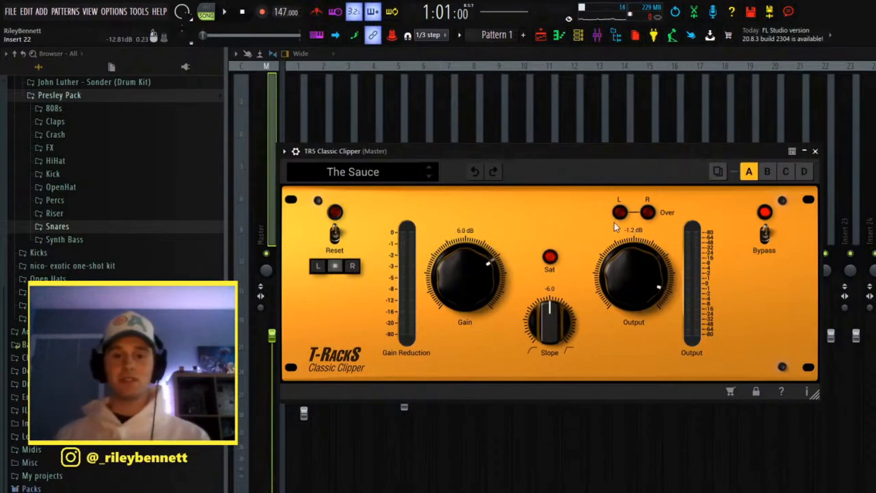
click(815, 151)
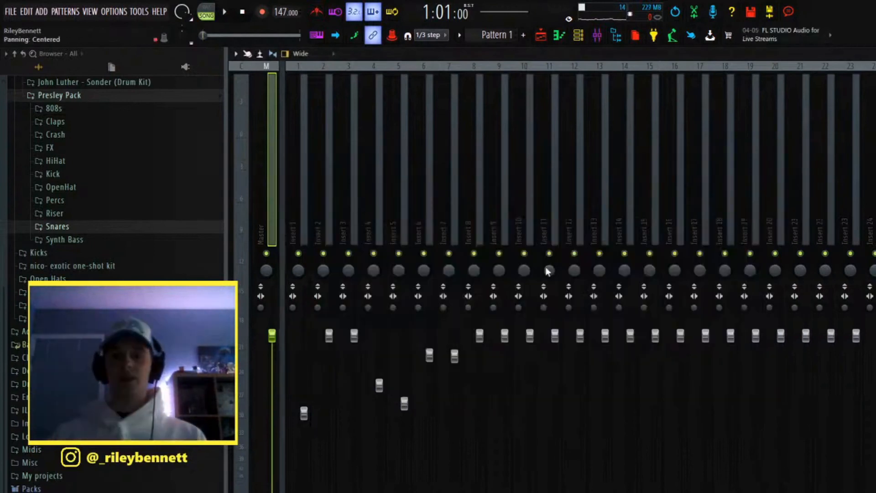
Step: Review the mixer tracks Insert 1 to Insert 5, comparing the melody and drum fader levels
click(308, 220)
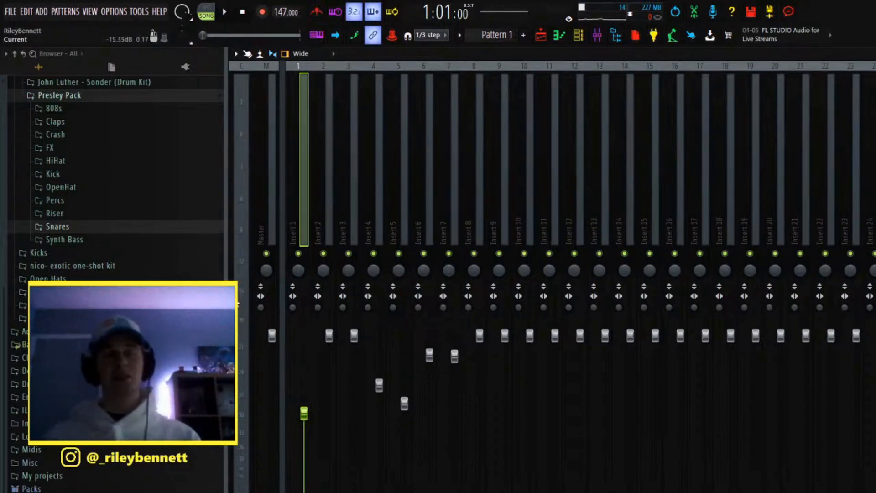
click(378, 221)
click(403, 218)
click(381, 230)
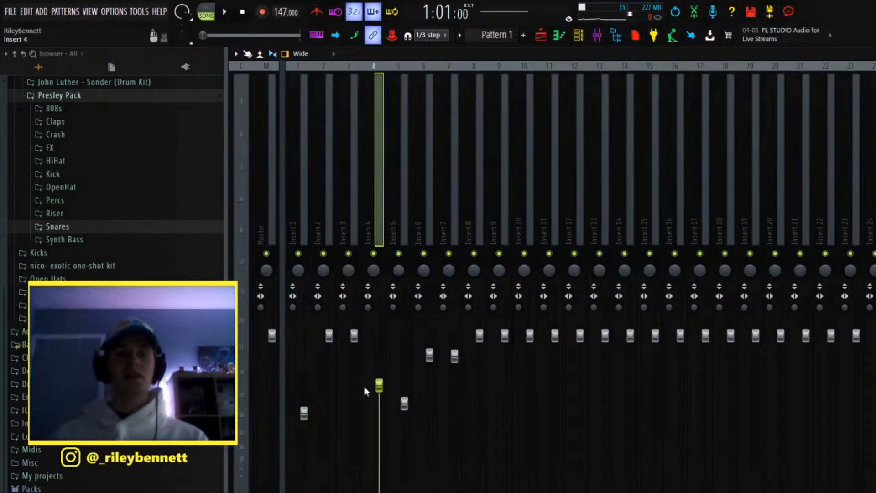
click(405, 403)
click(374, 210)
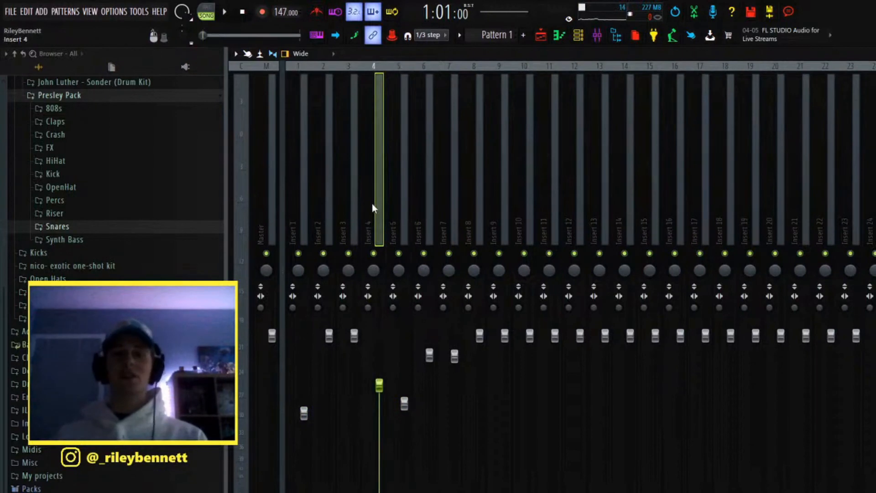
click(407, 212)
click(382, 215)
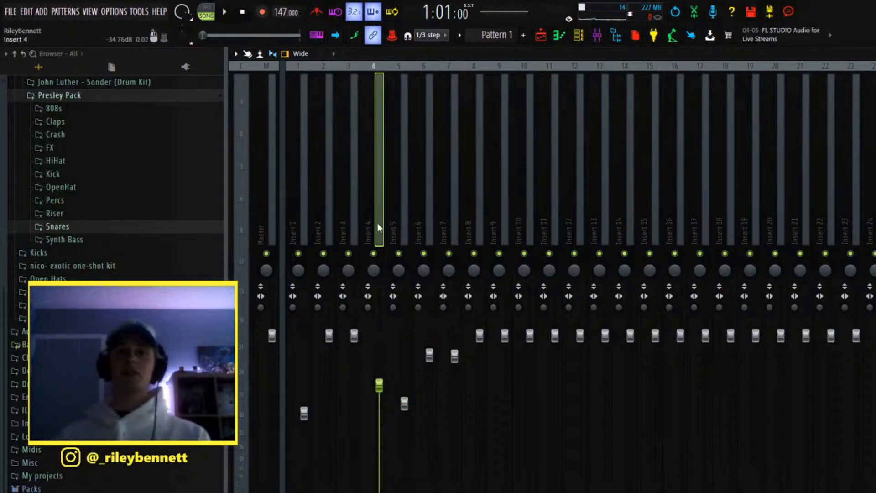
click(393, 226)
click(380, 229)
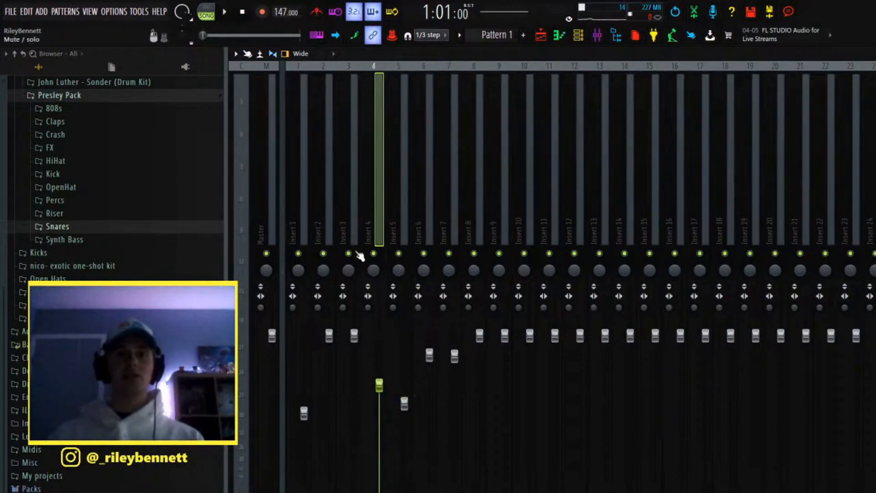
click(327, 218)
click(354, 220)
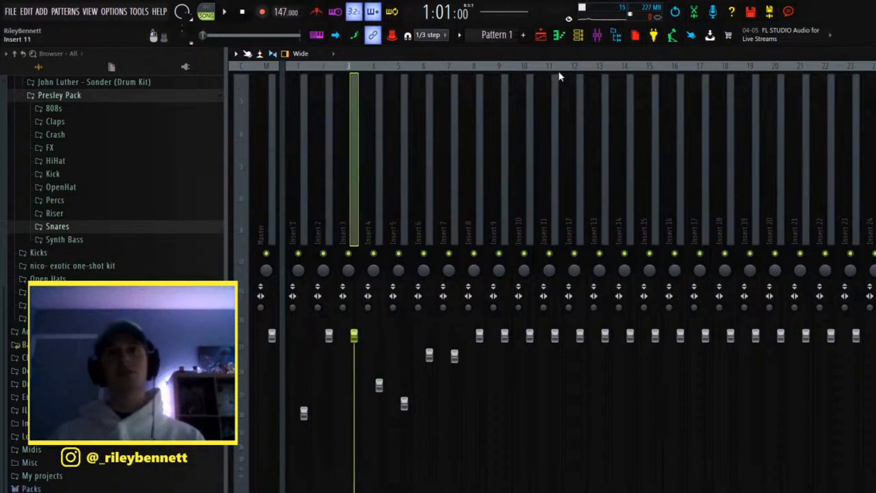
Step: Show the playlist and look over the arrangement of the four melody clips and Pattern 1
click(577, 37)
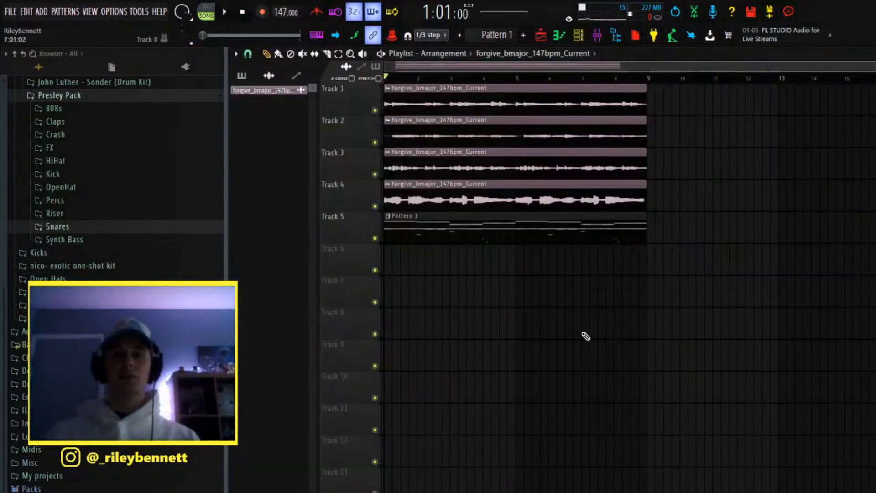
click(595, 472)
right_click(622, 476)
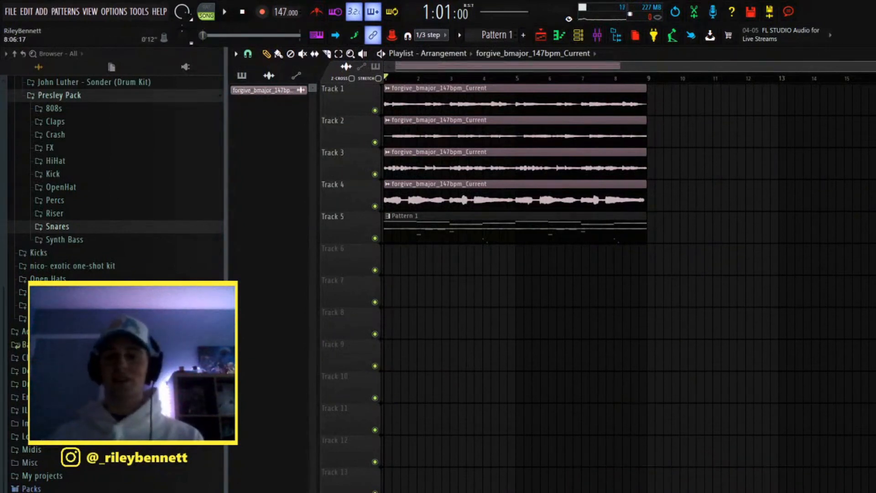
scroll(630, 283, right, 1)
scroll(630, 66, down, 1)
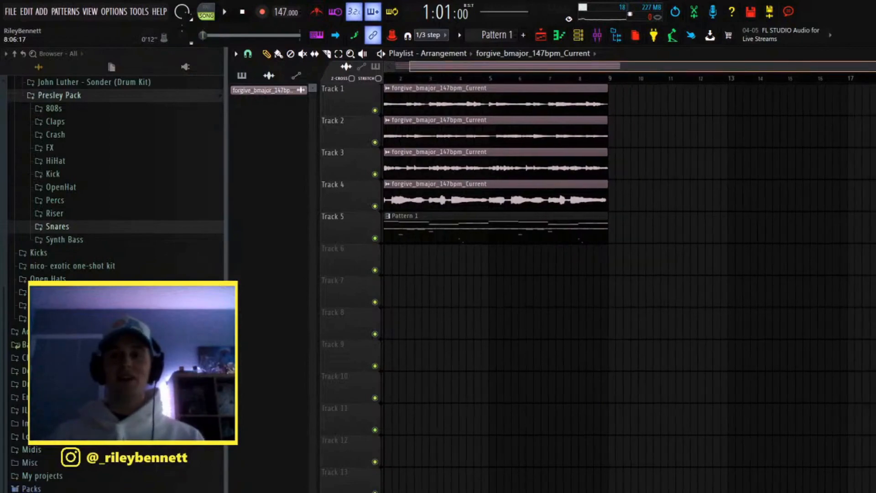